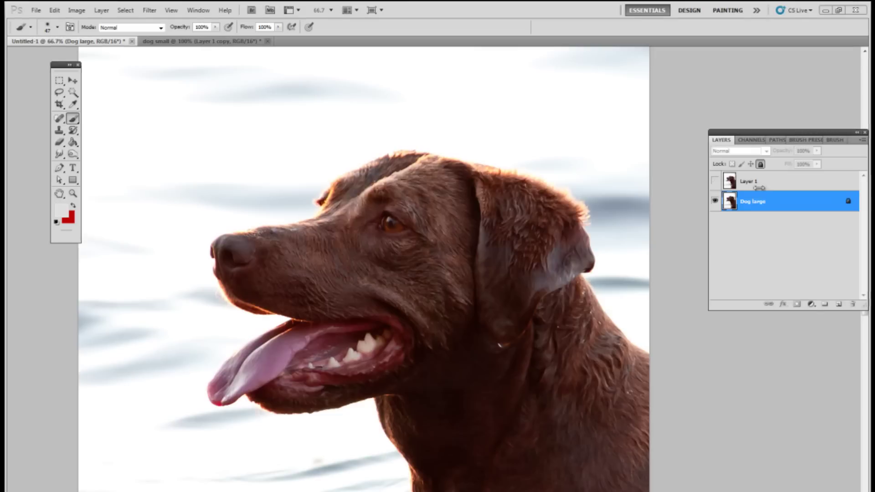
Show Layer 1 over Dog large, reposition the Layers panel, and toggle Layer 1 to compare its edits.
left_click(746, 182)
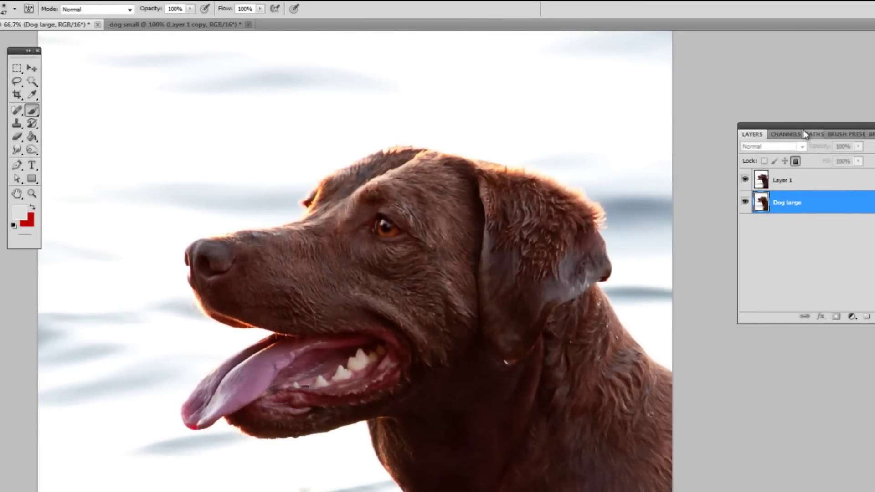
left_click_drag(803, 127, 742, 161)
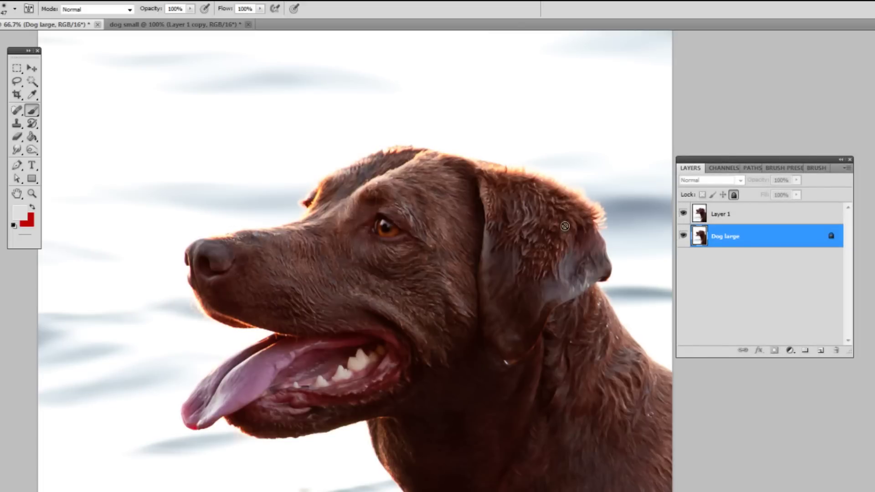
left_click(684, 214)
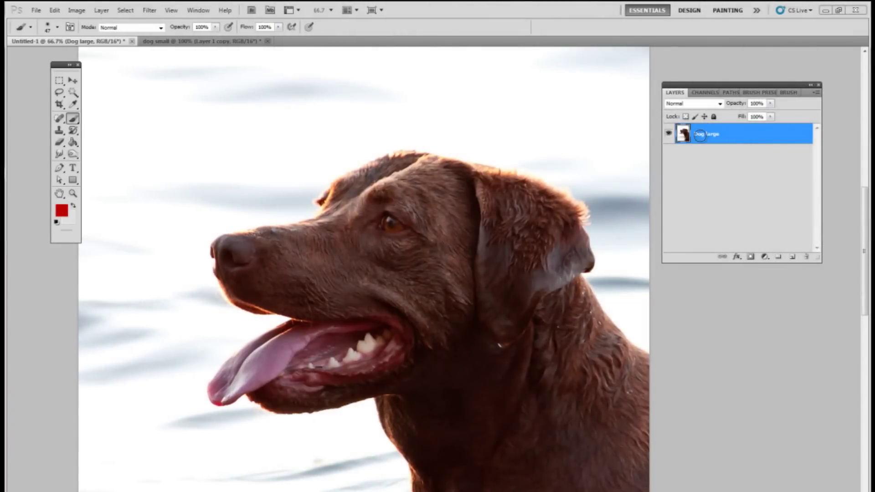
Duplicate the Dog large layer as a new layer named 'screen'.
right_click(741, 130)
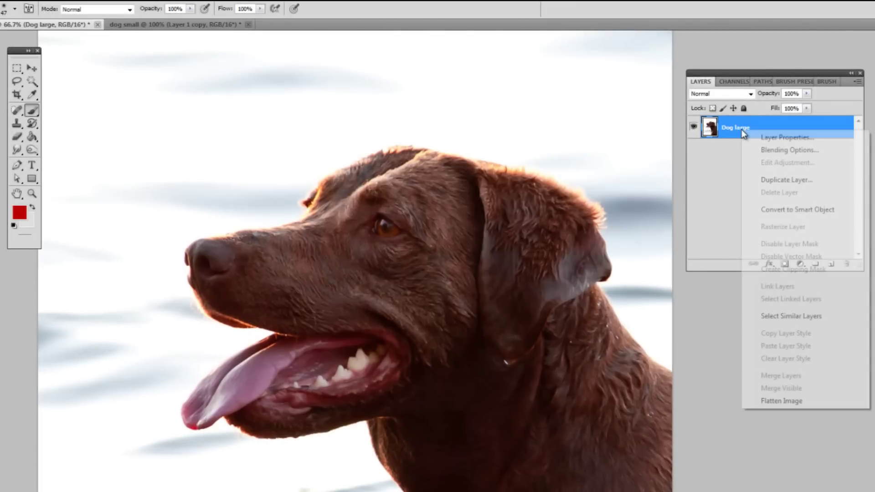
left_click(787, 180)
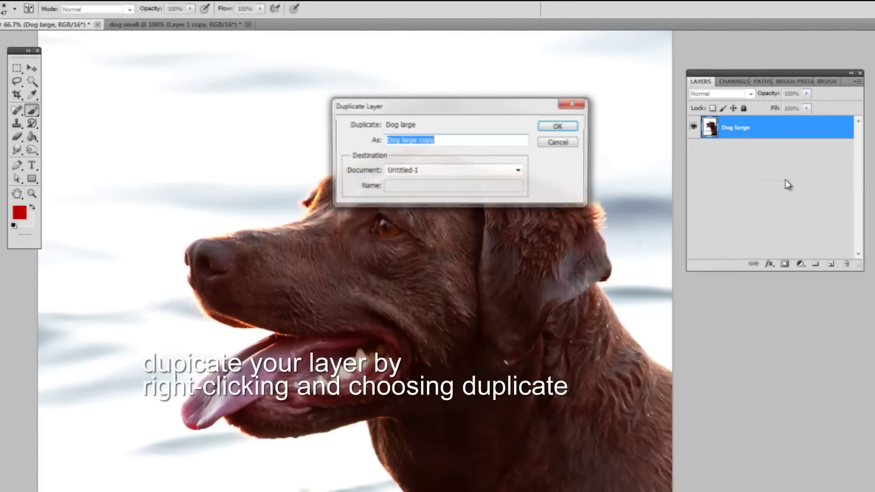
type("screen")
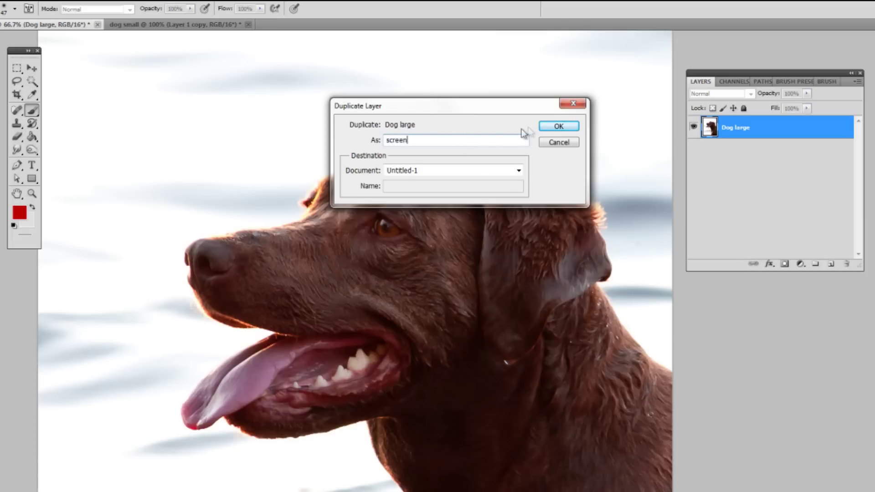
left_click(557, 127)
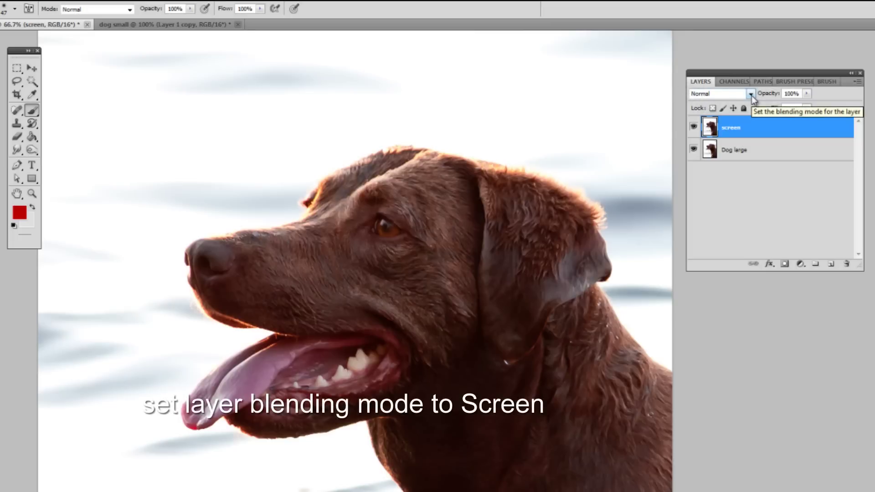
Change the screen layer's blend mode from Normal to Screen.
left_click(751, 96)
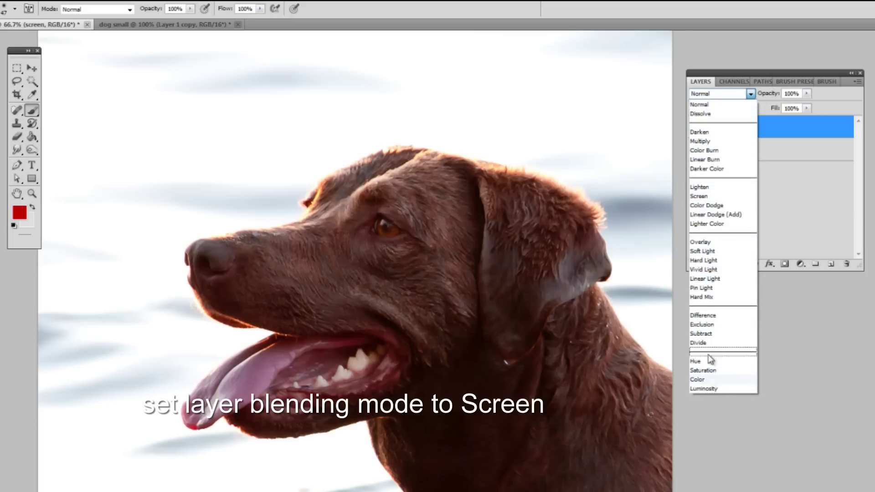
left_click(699, 196)
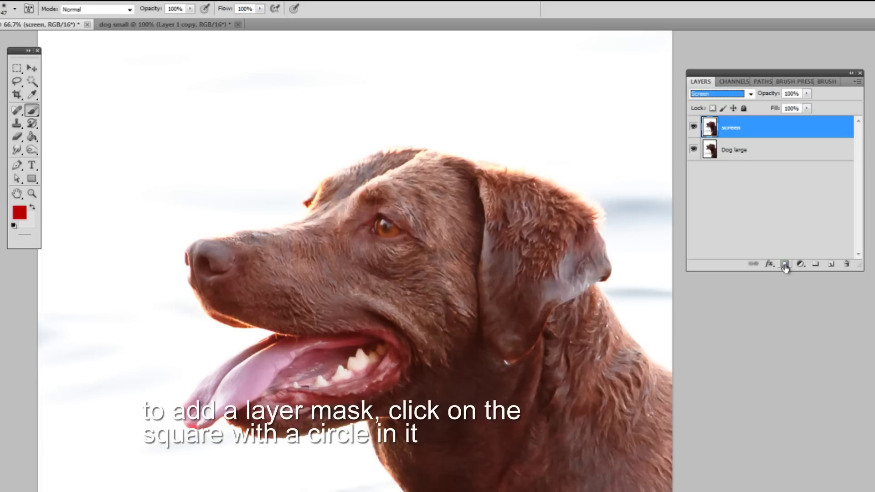
Add a layer mask to the screen layer and fill it black with the Paint Bucket.
left_click(785, 265)
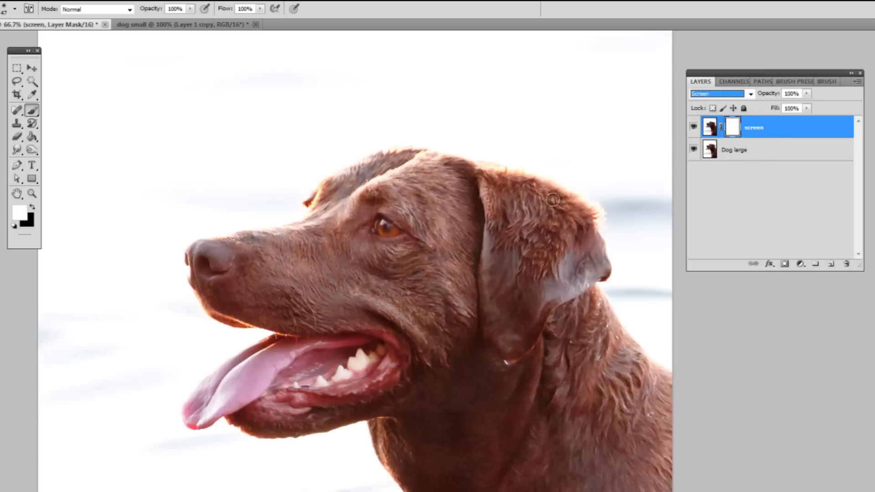
left_click(32, 208)
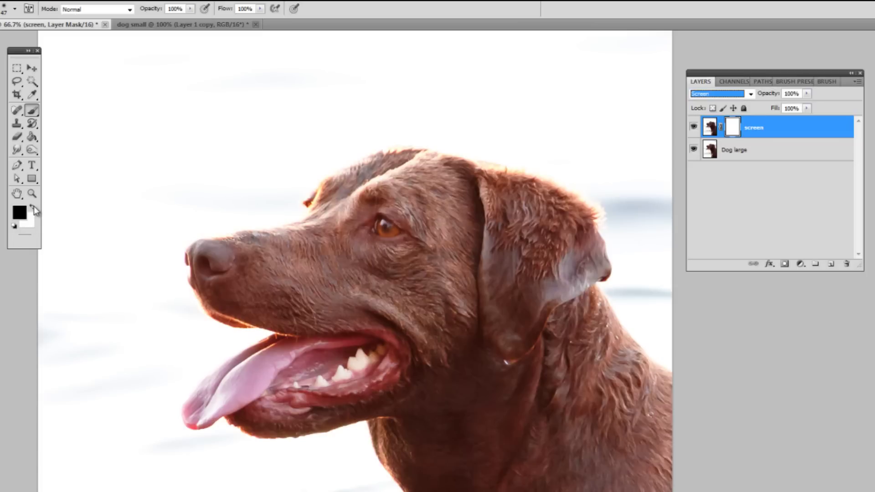
left_click(31, 137)
mouse_move(32, 139)
left_mouse_down()
mouse_move(59, 152)
mouse_move(69, 147)
left_mouse_up()
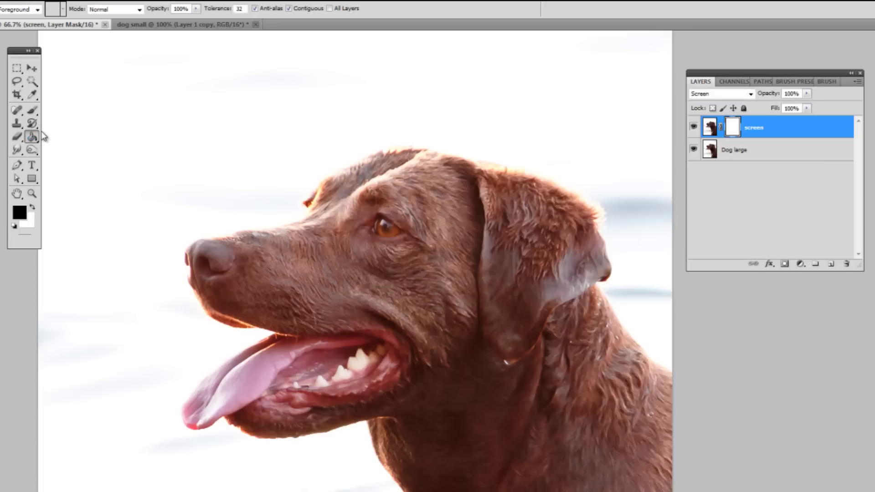
left_click(313, 251)
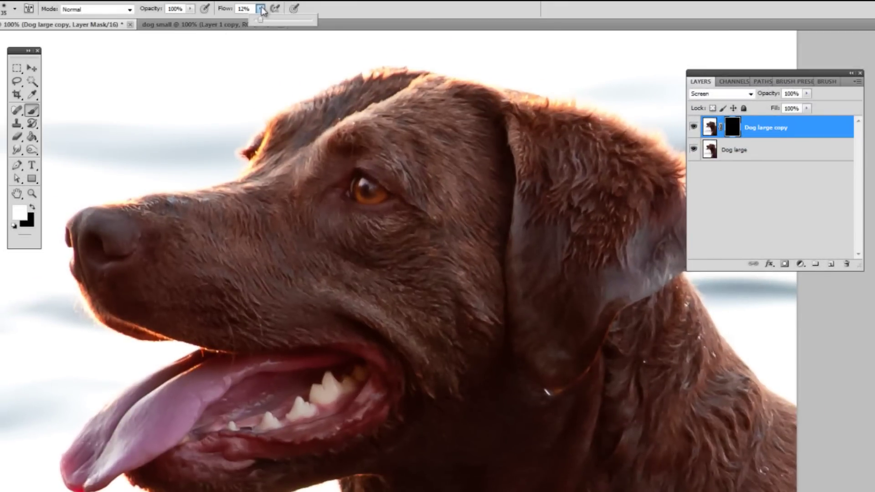
Raise brush flow to 16% and paint white over the ear, then the neck, eye and nose areas.
left_click_drag(263, 24, 265, 23)
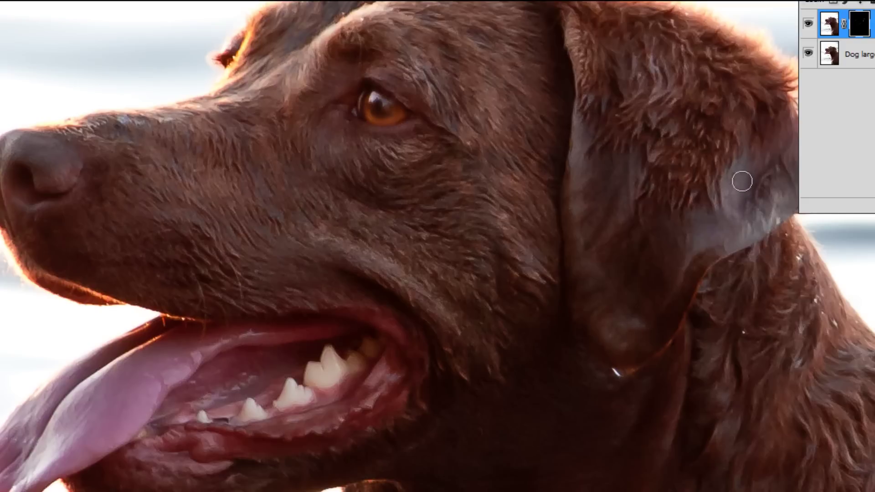
left_click_drag(711, 241, 770, 212)
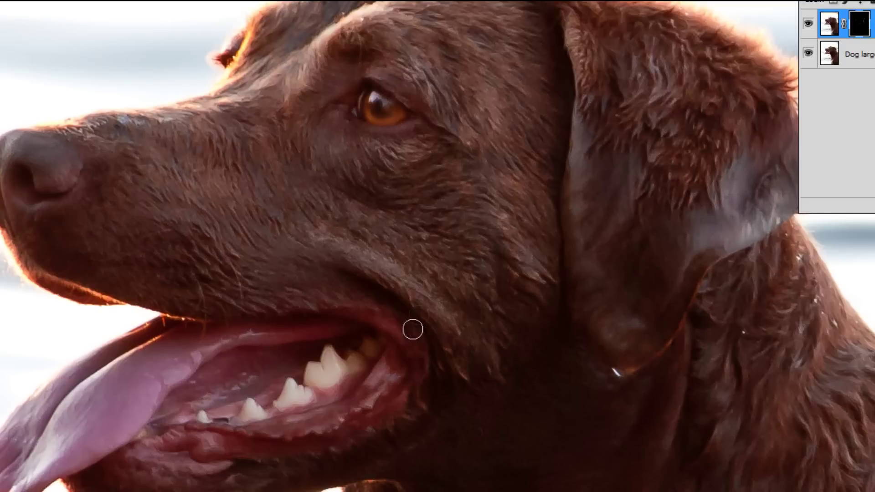
mouse_move(347, 319)
left_mouse_down()
mouse_move(315, 135)
mouse_move(234, 47)
left_mouse_up()
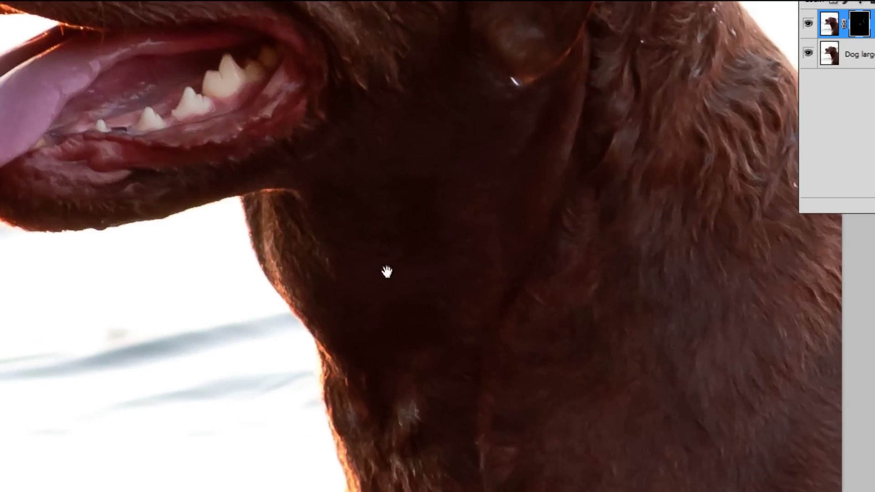
scroll(368, 156, "down", 5)
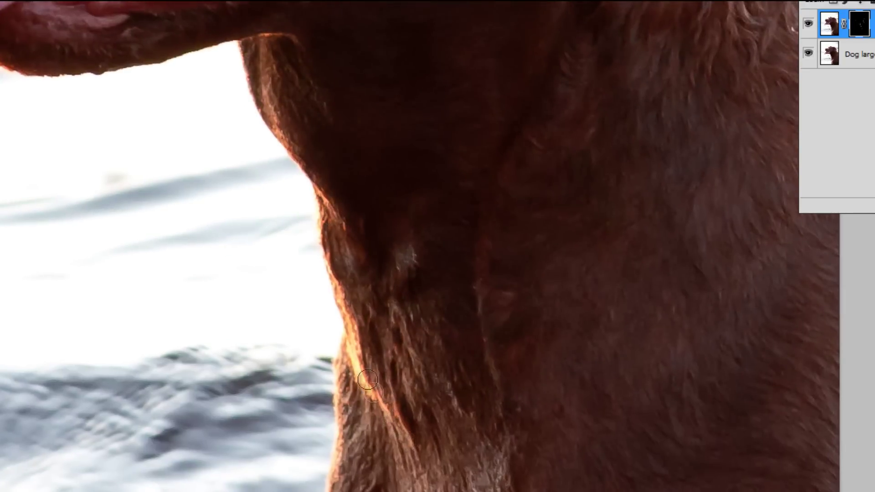
scroll(400, 158, "up", 8)
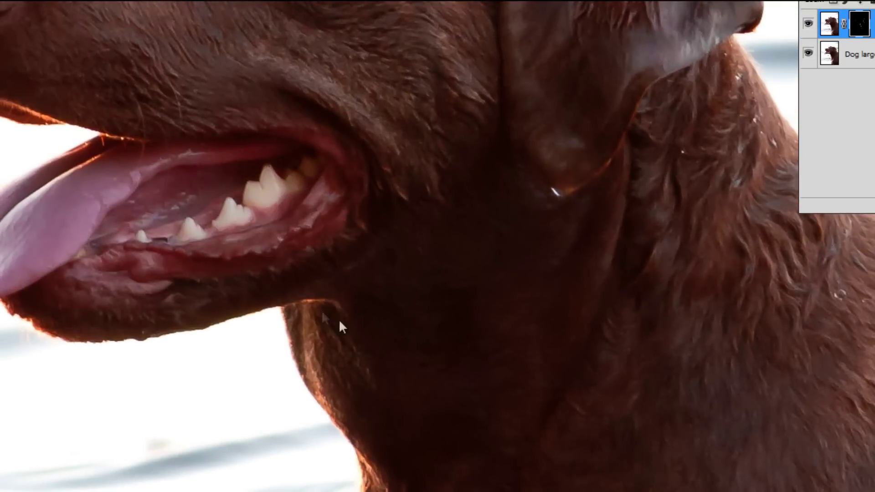
left_click_drag(365, 336, 431, 480)
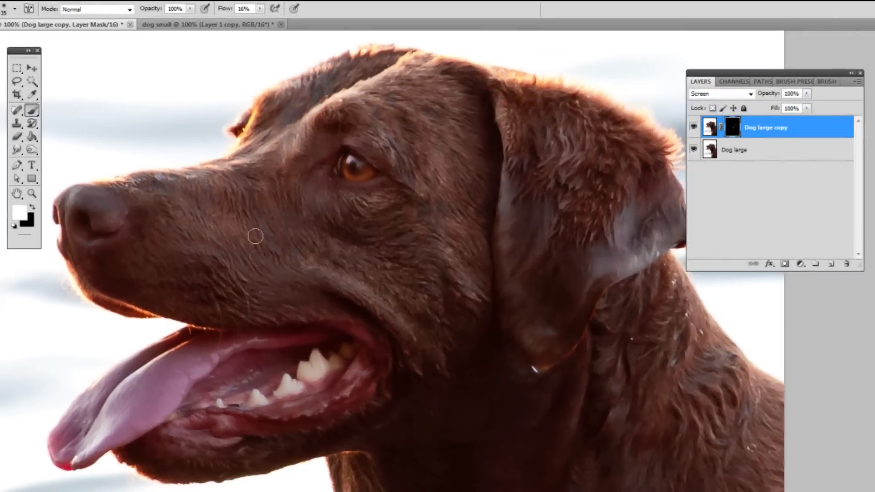
scroll(254, 234, "down", 1)
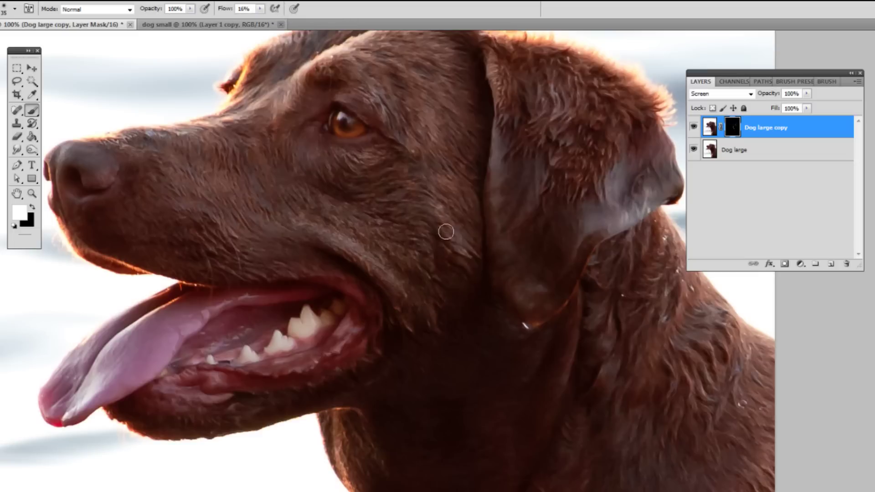
scroll(419, 115, "up", 5)
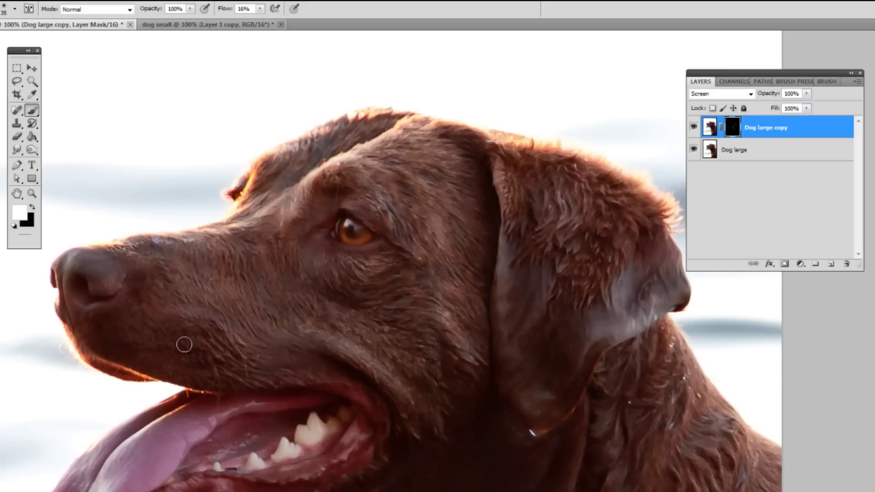
Enter a 12 px brush size and dismiss the resulting error message.
left_click(15, 8)
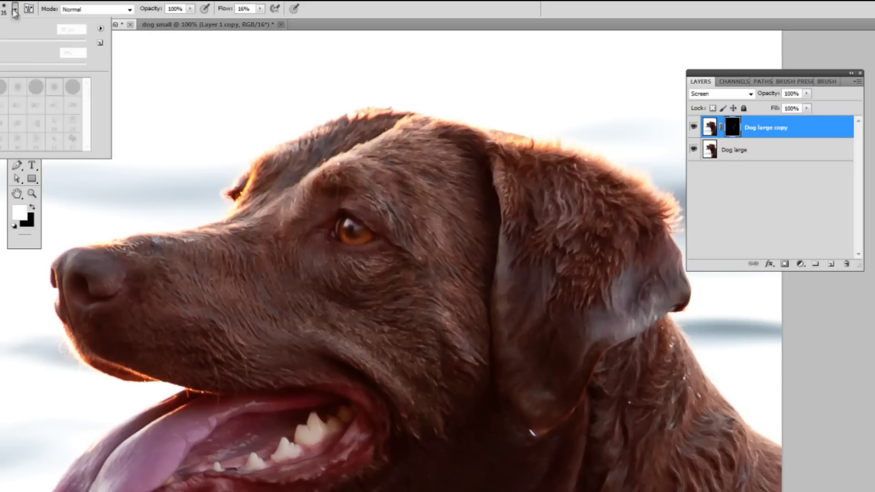
type("12")
key("BackSpace")
key("Return")
key("Return")
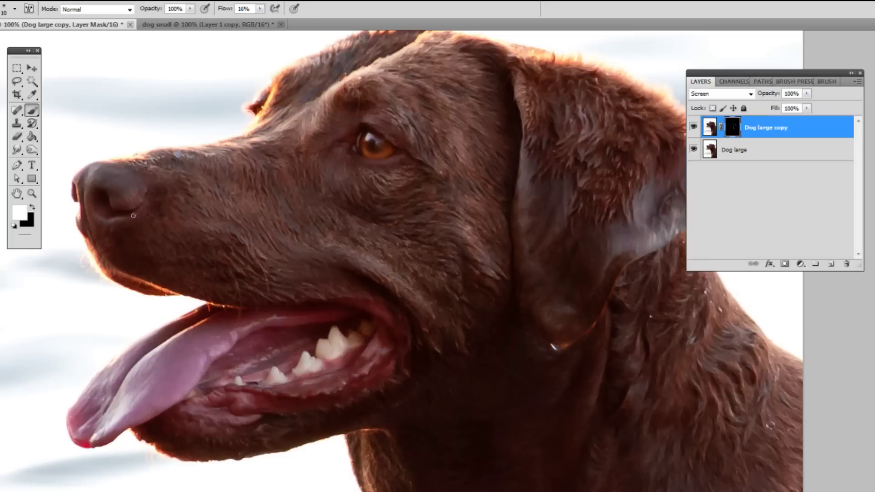
left_click(694, 127)
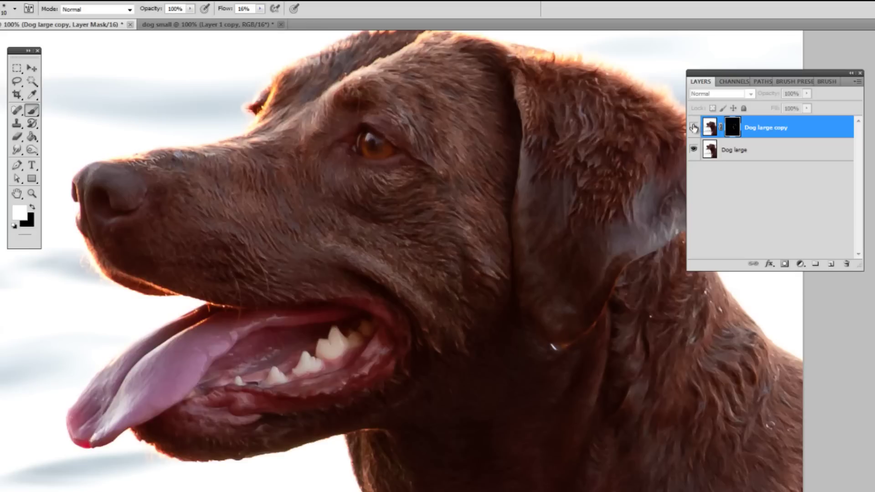
left_click(693, 127)
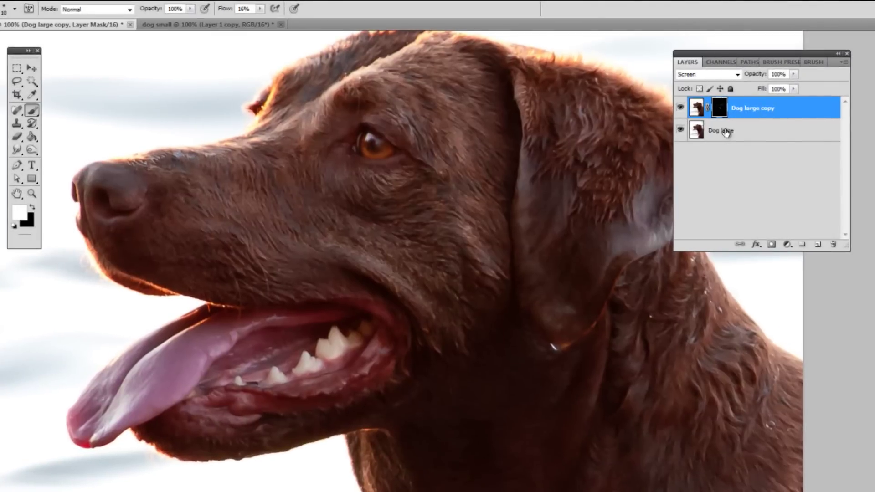
Duplicate Dog large as Dog large copy 2 and move it to the top of the stack.
left_click(726, 131)
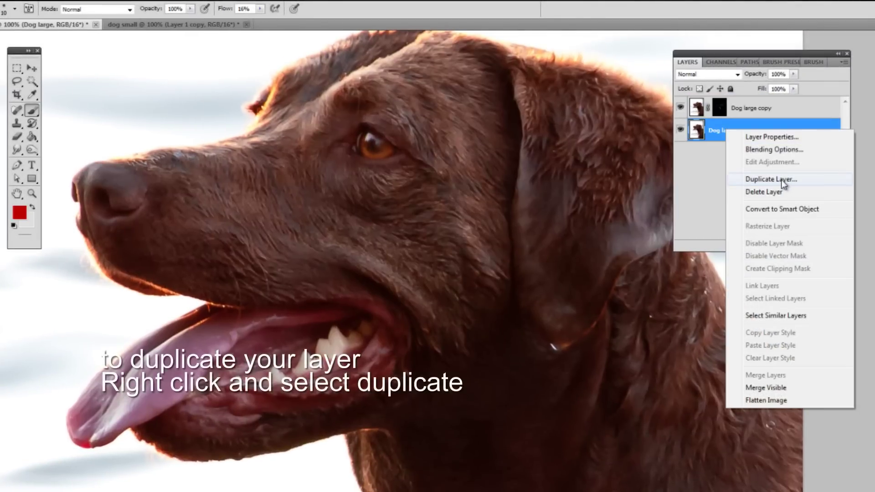
left_click(781, 180)
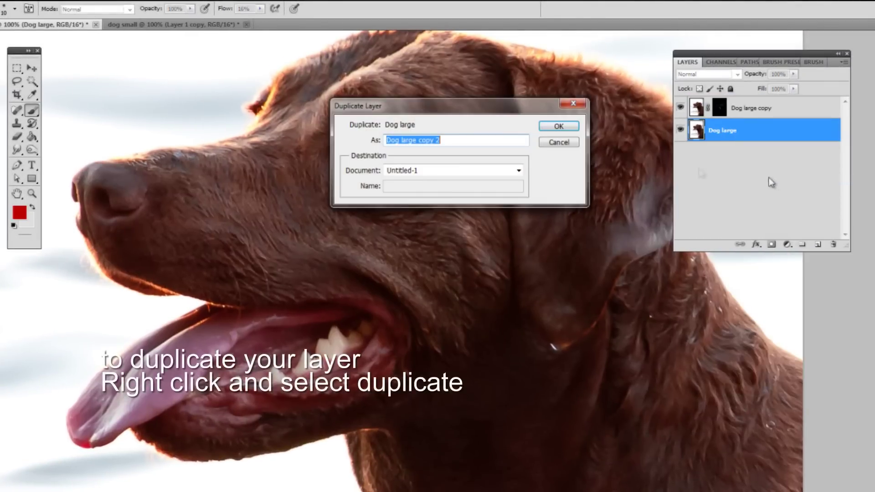
left_click(573, 131)
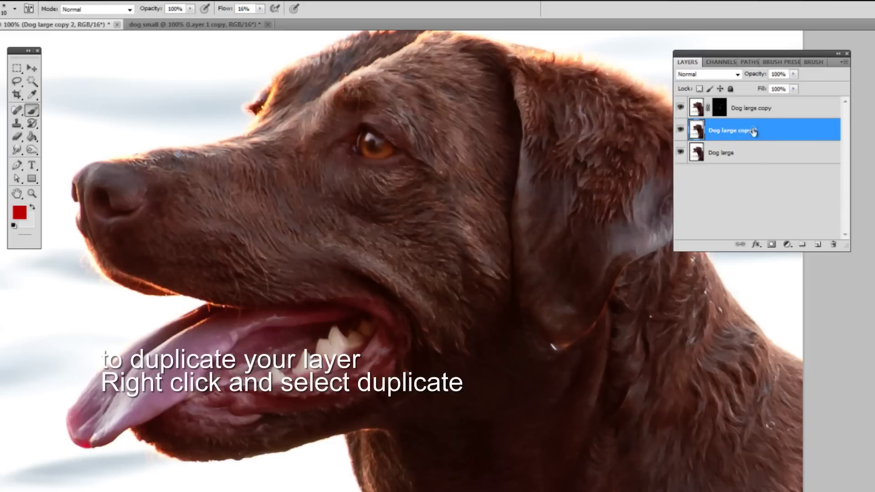
left_click_drag(753, 130, 752, 103)
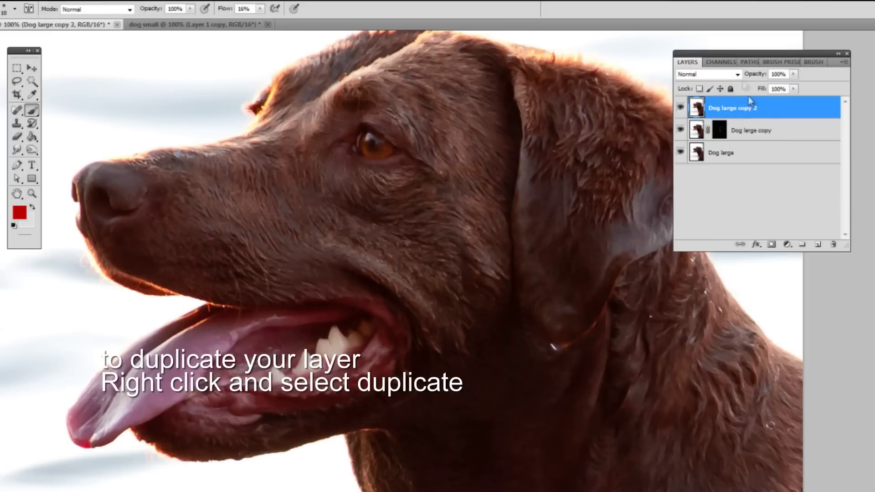
Set Dog large copy 2 to Multiply, toggling its visibility before and after to compare.
left_click_drag(747, 53, 753, 47)
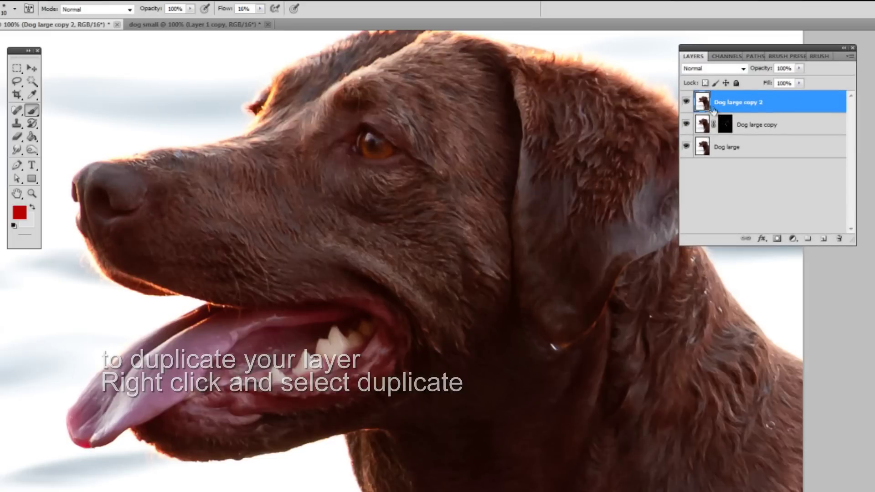
left_click(686, 102)
left_click(686, 102)
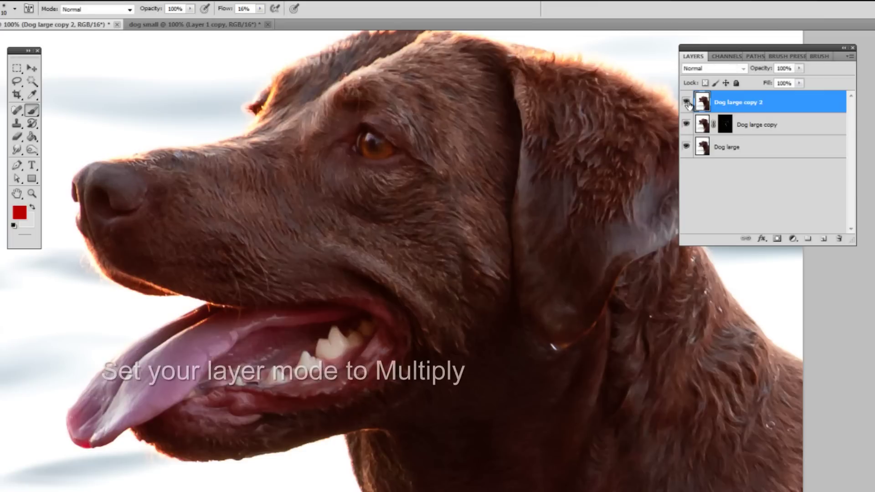
left_click(743, 69)
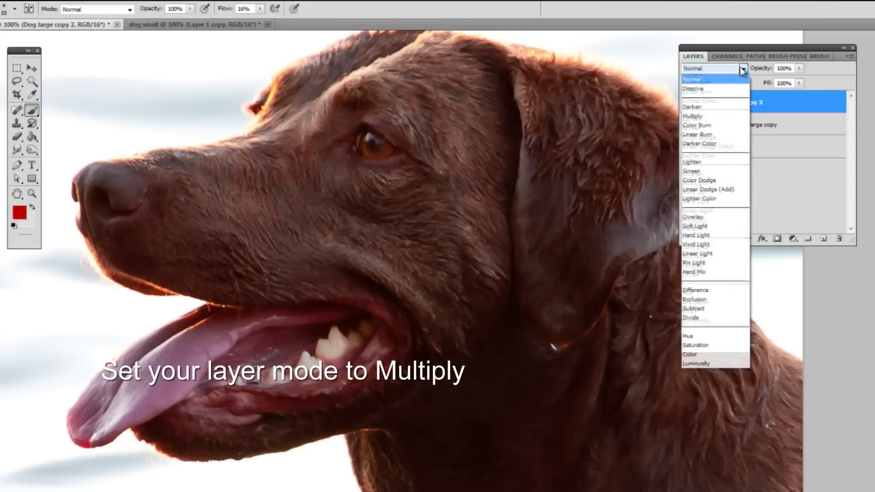
left_click(702, 116)
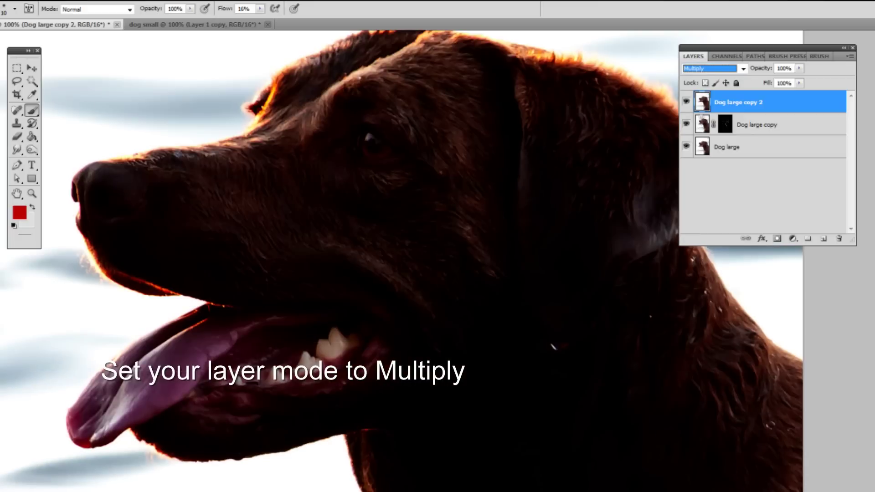
left_click(686, 101)
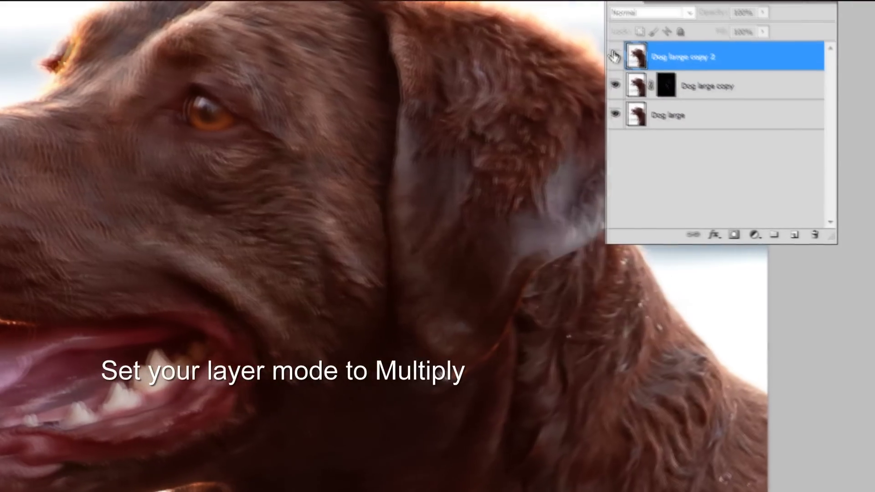
left_click(686, 101)
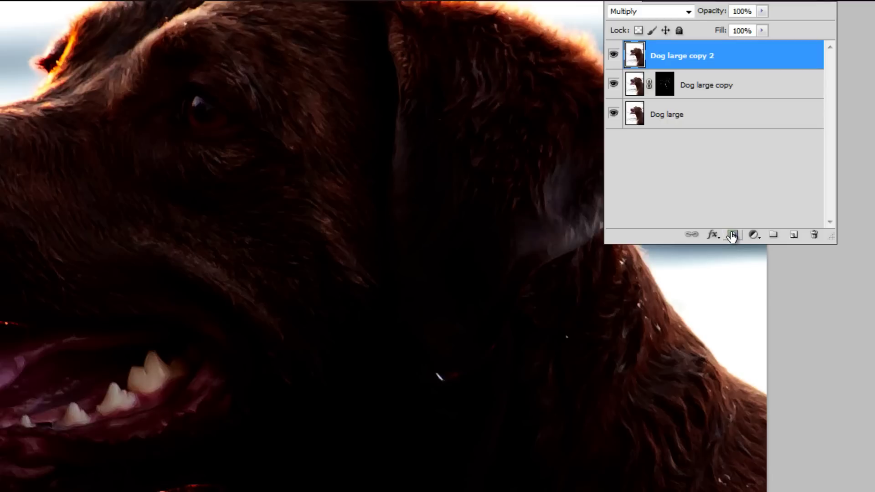
Add a layer mask to Dog large copy 2, invert it to black, and toggle visibility to compare.
left_click(732, 235)
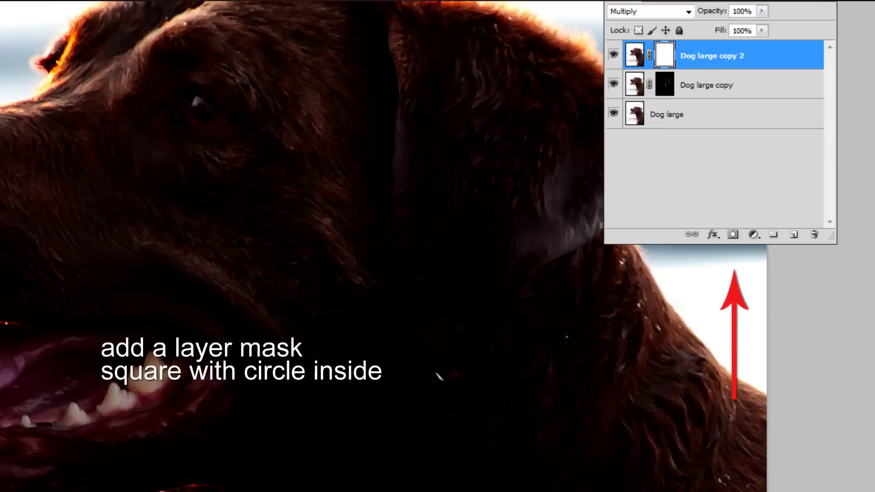
key("ctrl+i")
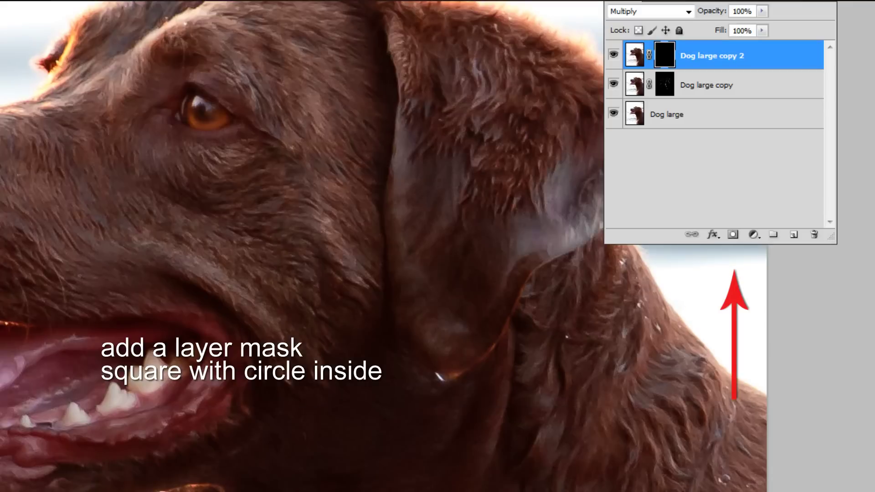
left_click(615, 55)
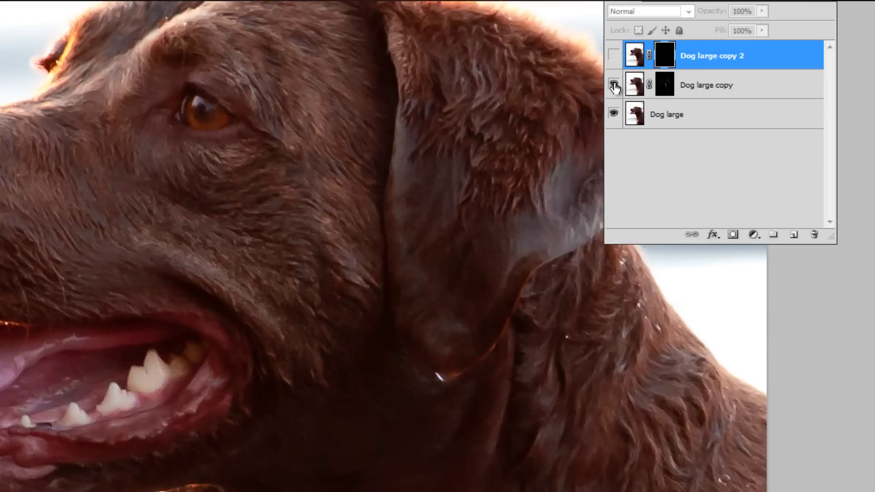
left_click(615, 55)
key("shift+alt+m")
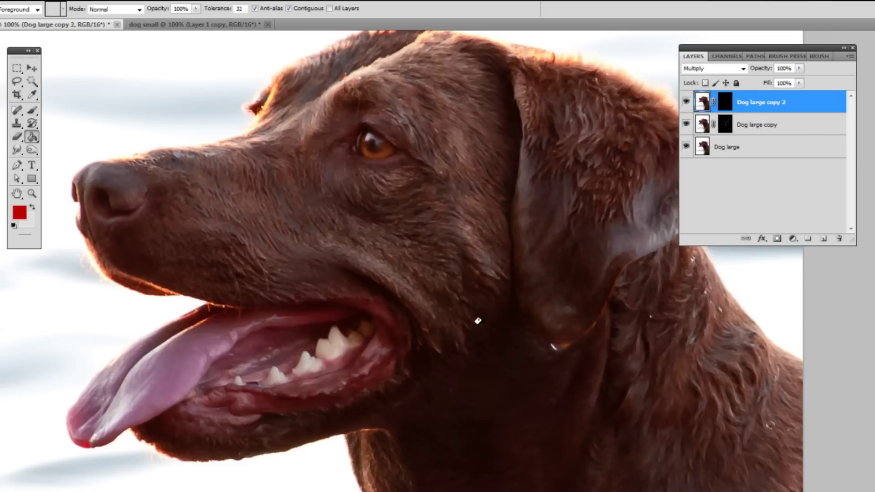
Target Dog large copy 2's mask with white foreground and a 31 px, 0% hardness brush.
left_click(727, 102)
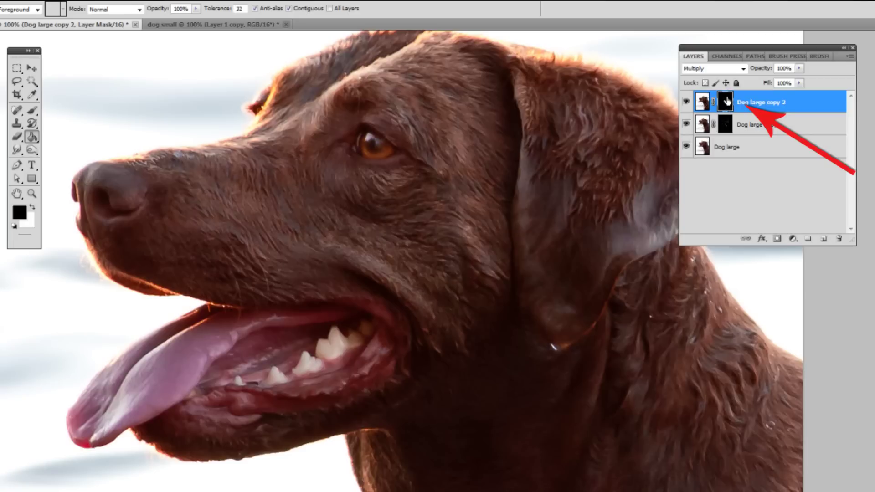
left_click(32, 208)
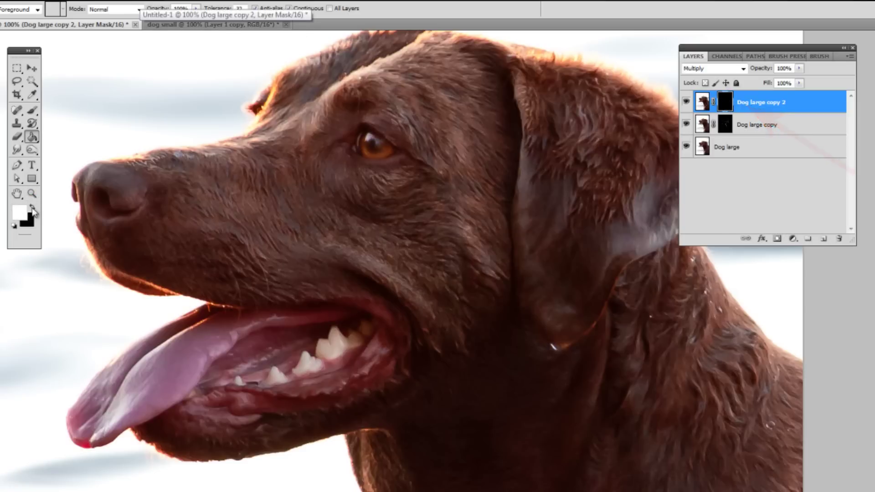
left_click(34, 111)
right_click(35, 114)
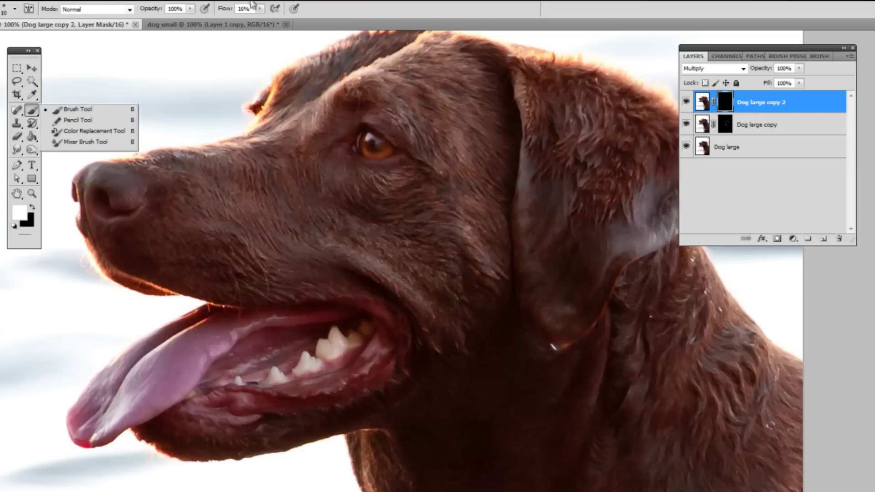
left_click(370, 143)
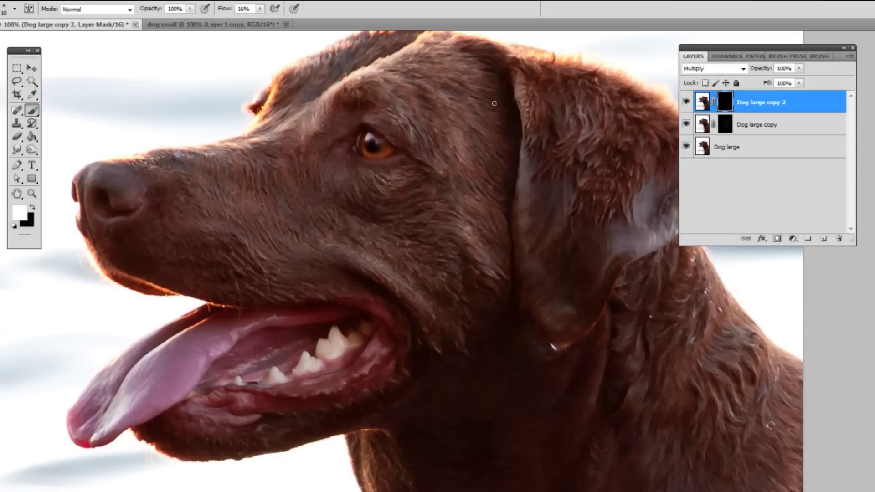
left_click(14, 10)
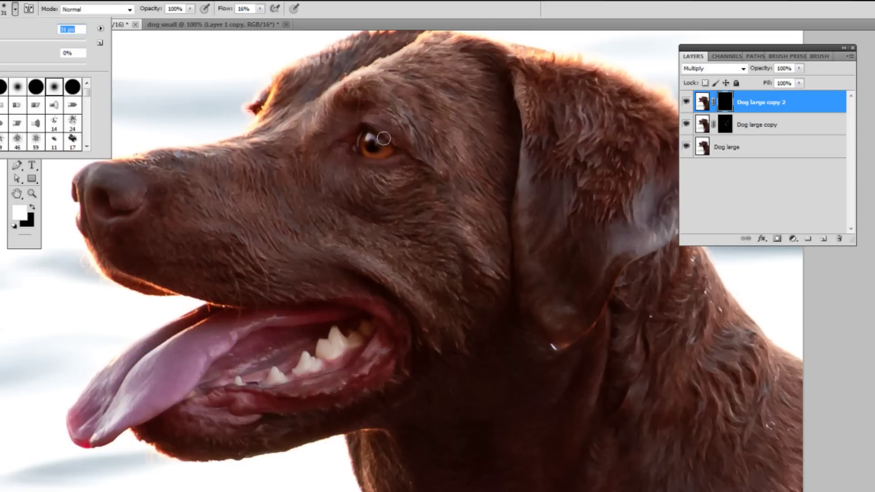
key("Return")
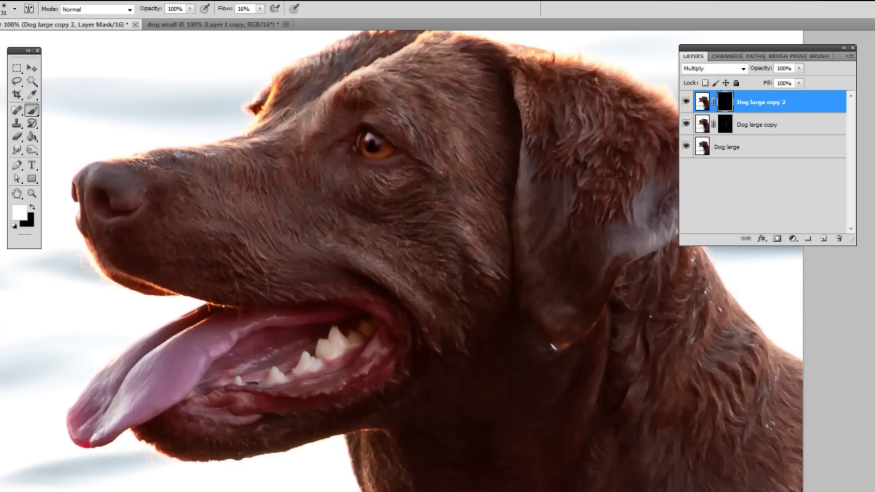
Change the soft brush size to 29 px in the Brush Preset picker.
left_click(14, 8)
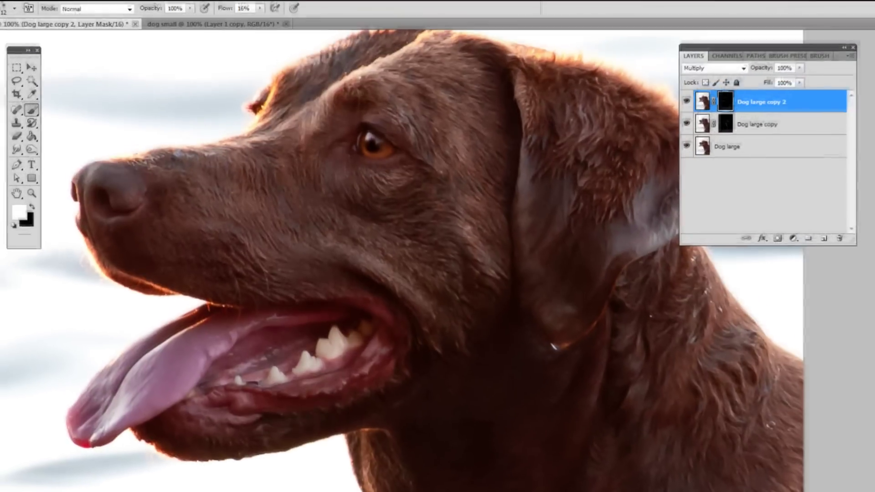
left_click(15, 8)
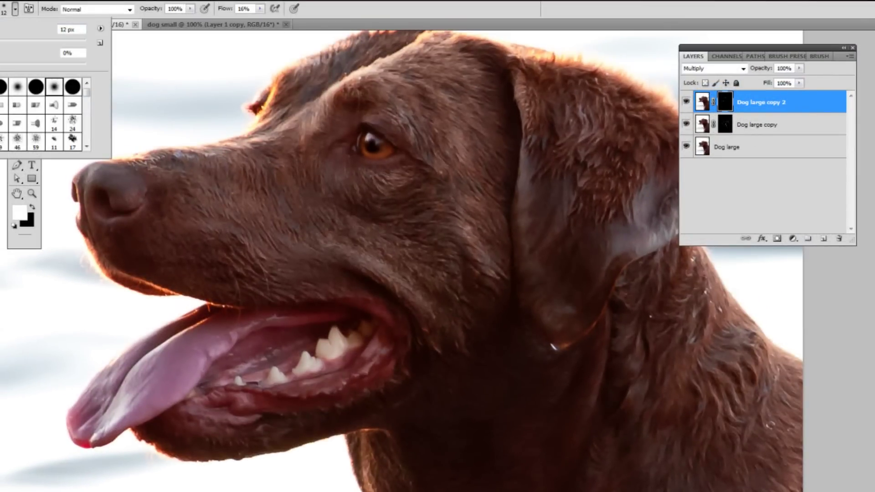
type("29")
key("Return")
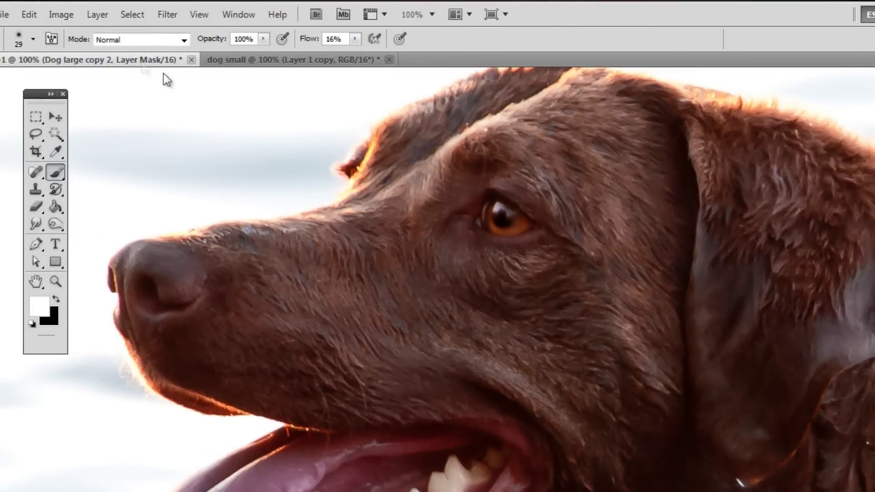
Shrink the brush to 14 px for finer painting on the Dog large copy 2 mask.
left_click(33, 39)
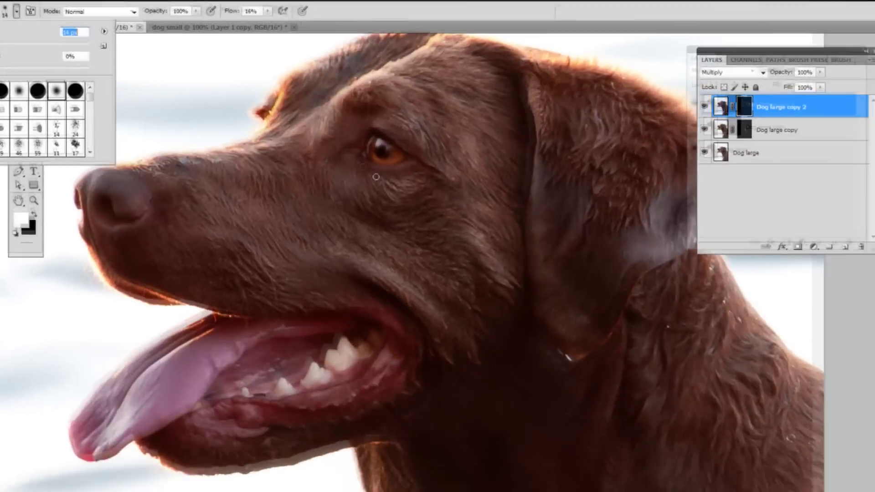
key("Return")
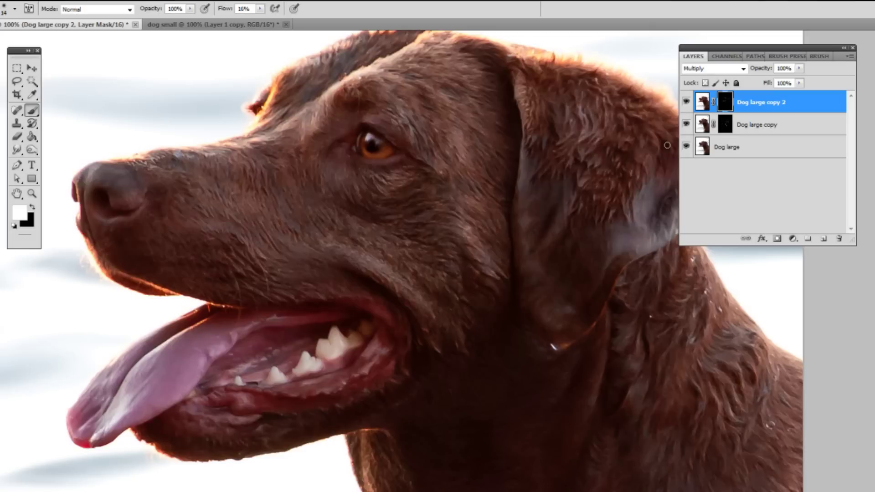
left_click(687, 102)
left_click(686, 102)
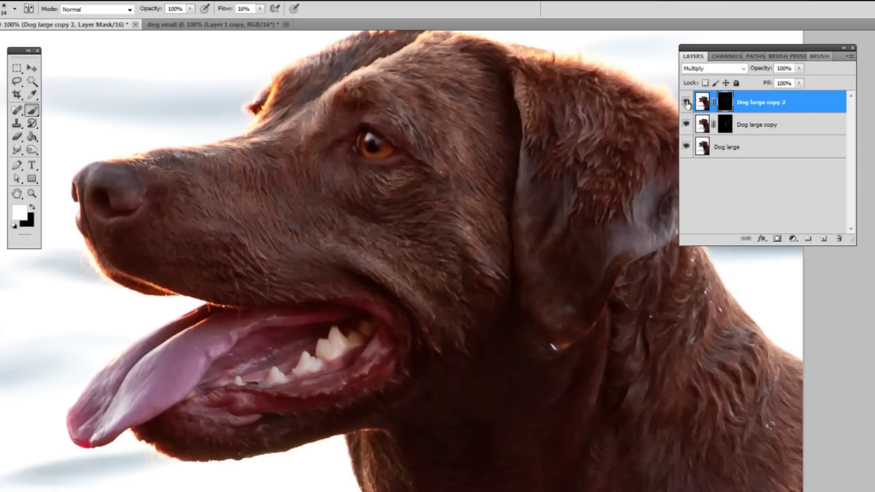
left_click(687, 102)
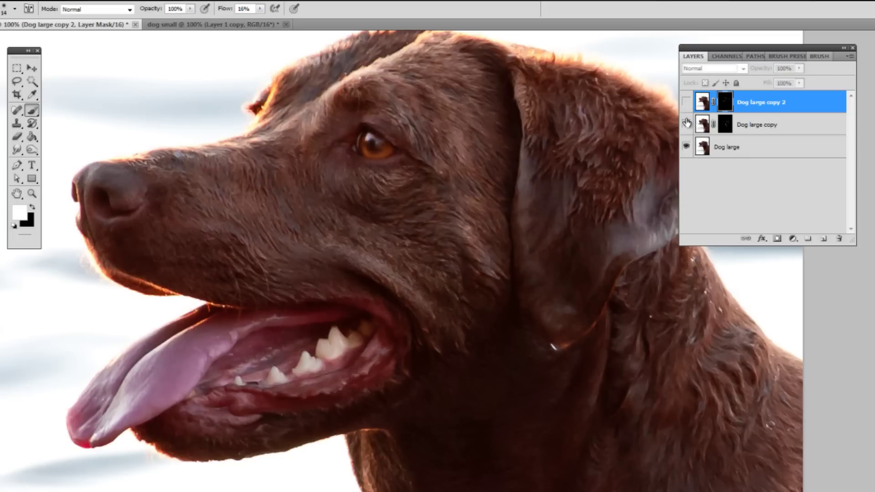
left_click(688, 121)
left_click(688, 122)
left_click(686, 102)
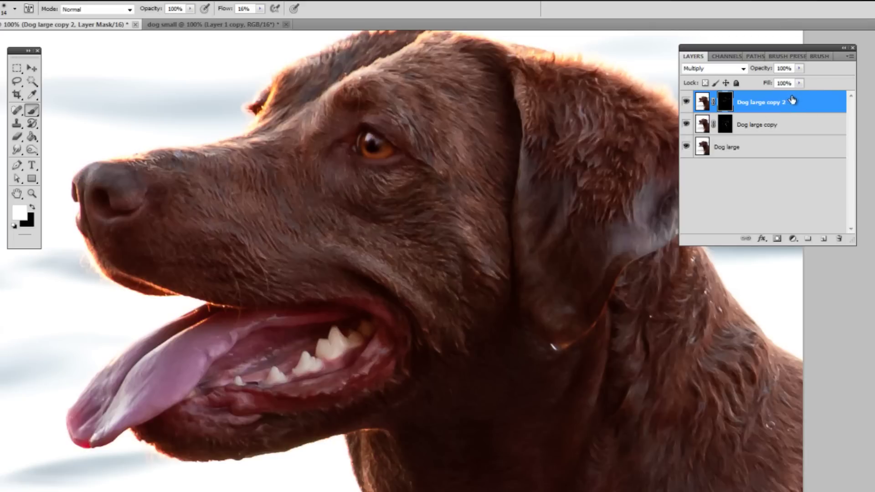
Stamp all visible layers into a new merged Layer 1 with Merge Visible.
left_click(848, 57)
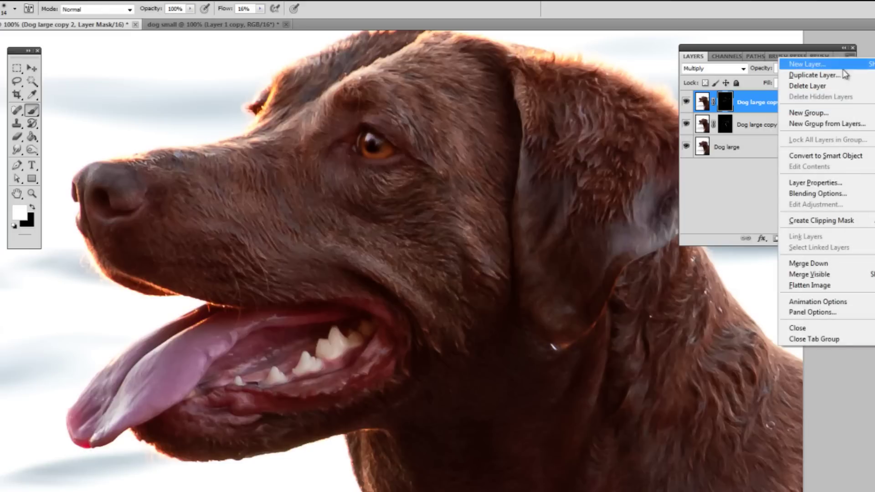
left_click(834, 272, "alt")
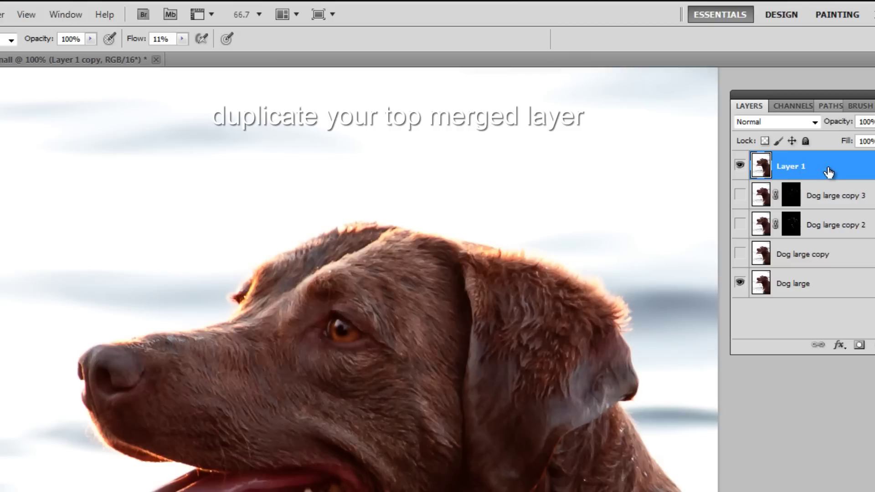
Duplicate Layer 1 as Layer 1 copy and bring up the High Pass filter for it.
right_click(829, 172)
left_click(857, 229)
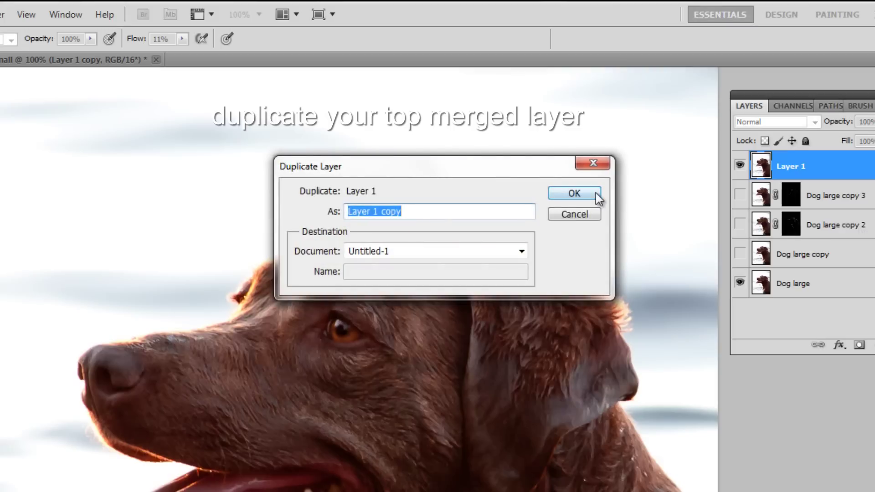
left_click(595, 194)
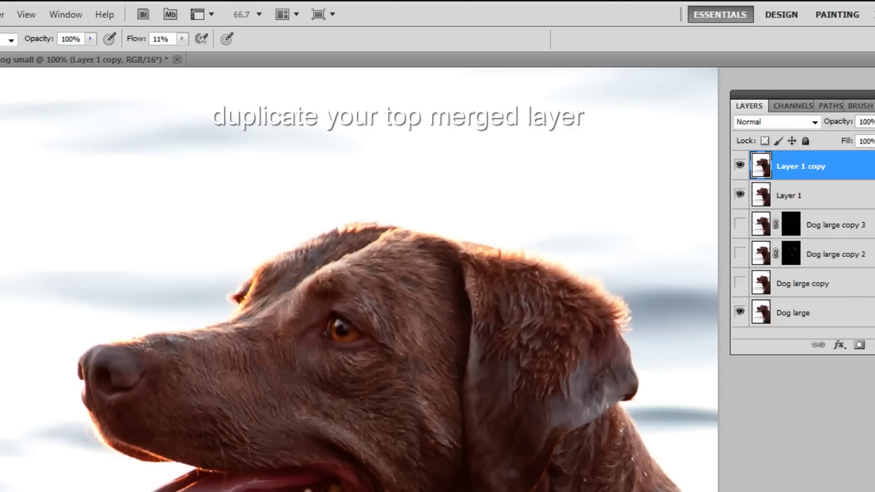
left_click(2, 20)
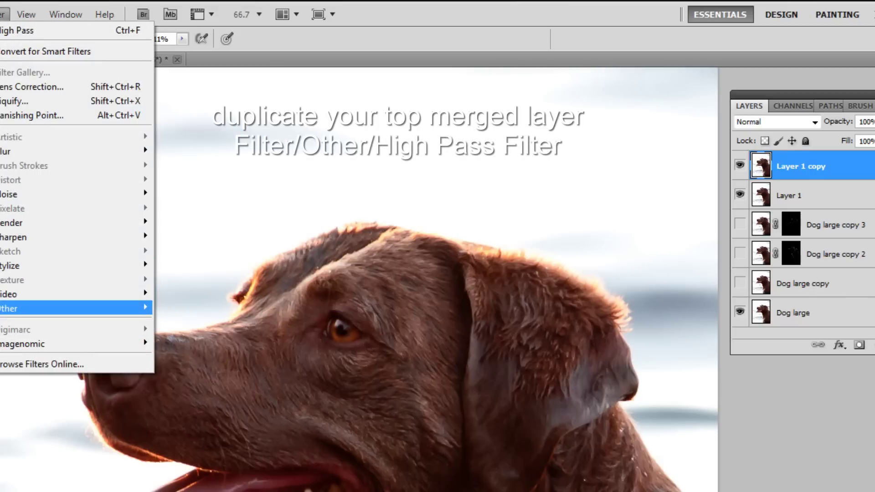
left_click(1, 319)
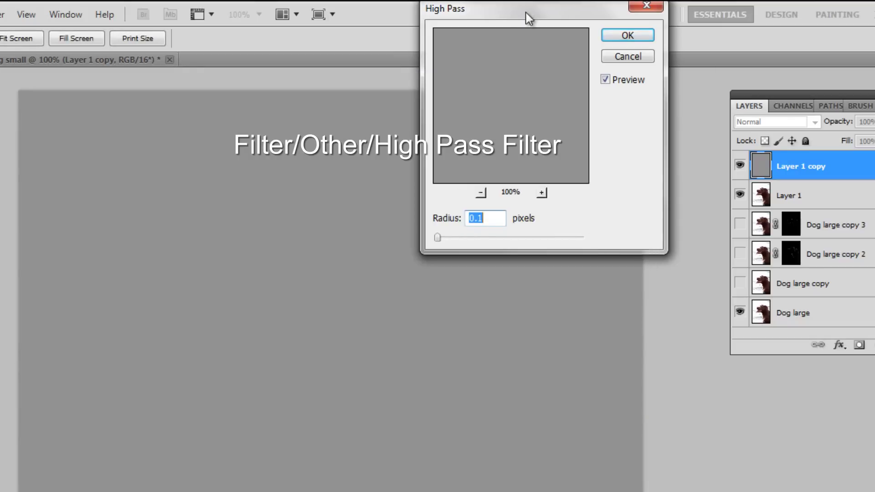
Raise the High Pass radius through 1.6, 3.9 and 5.5 to 6.5 pixels.
left_click_drag(526, 12, 515, 45)
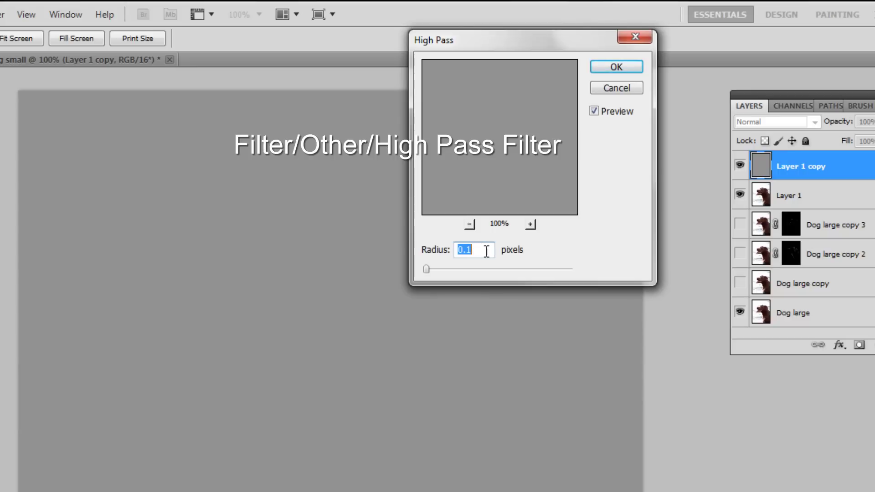
left_click_drag(427, 270, 438, 273)
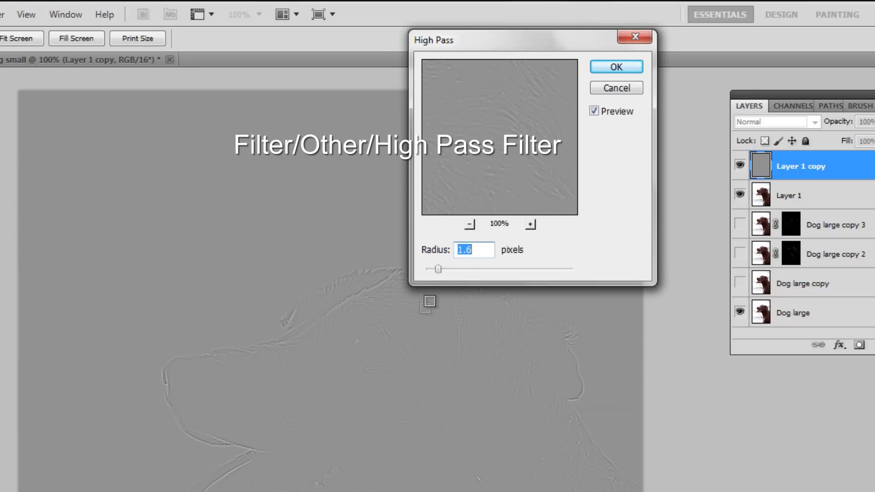
left_click_drag(441, 275, 457, 275)
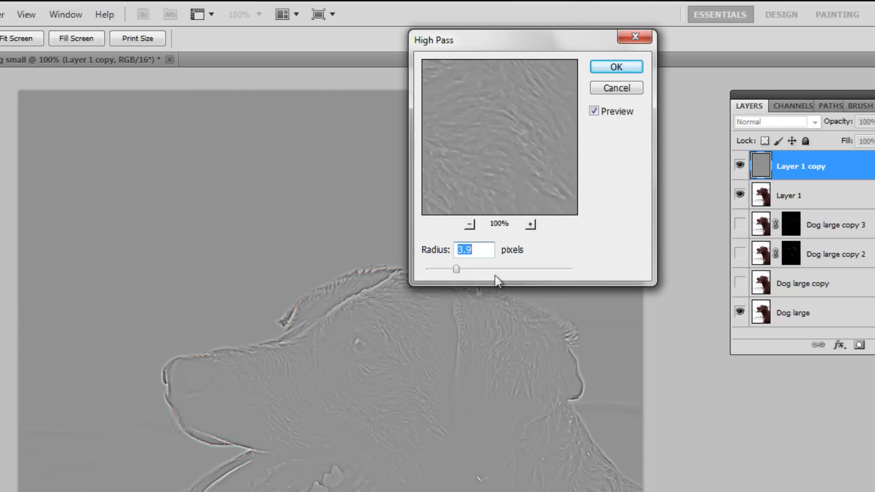
left_click_drag(460, 270, 468, 270)
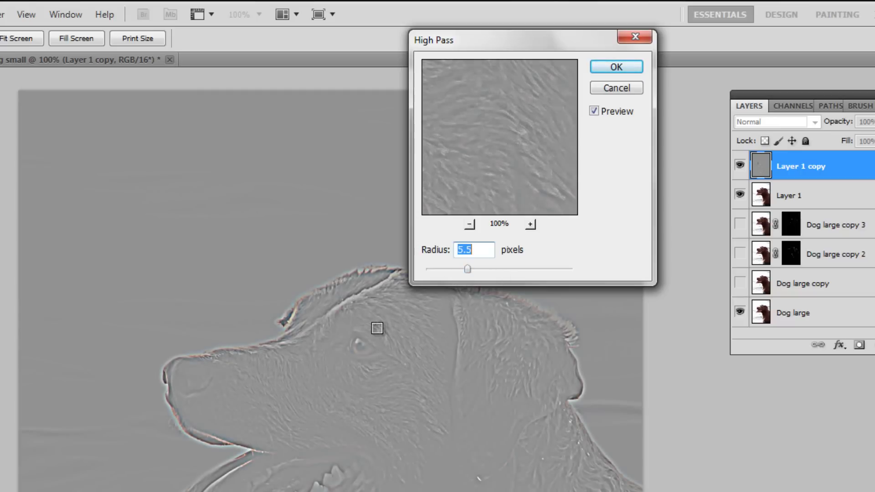
left_click(471, 270)
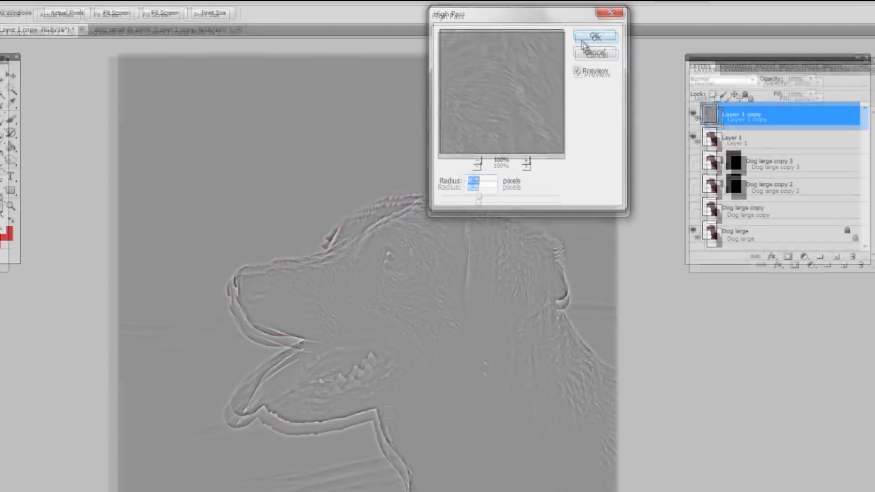
Apply the 6.5-pixel High Pass to Layer 1 copy and switch to the dog small document.
left_click(616, 67)
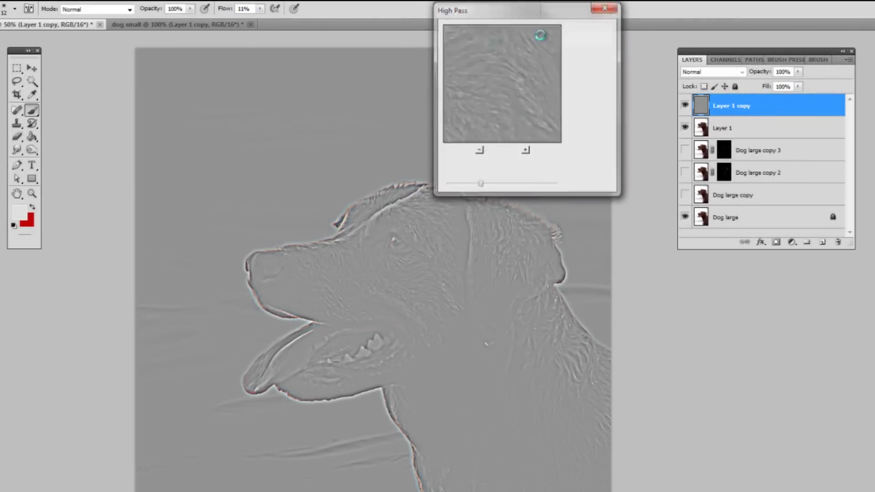
left_click(165, 25)
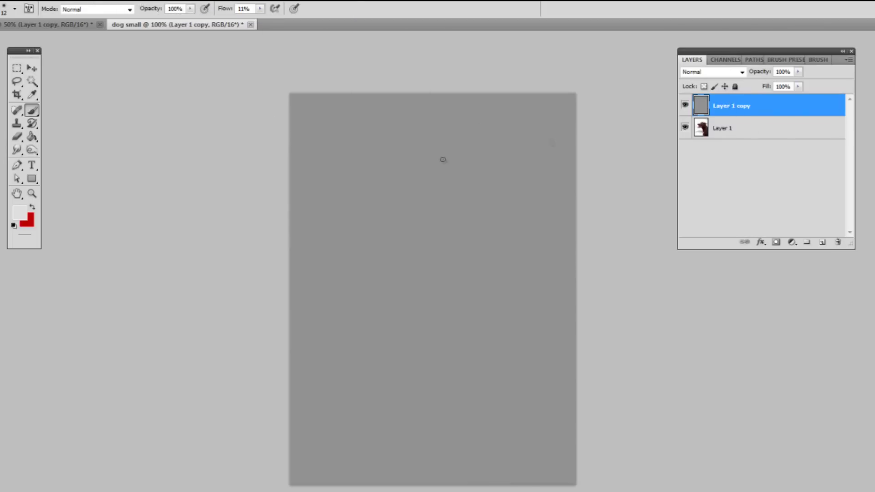
left_click(18, 1)
Undo the dog small High Pass and reapply it with a 1.7-pixel radius.
left_click(23, 25)
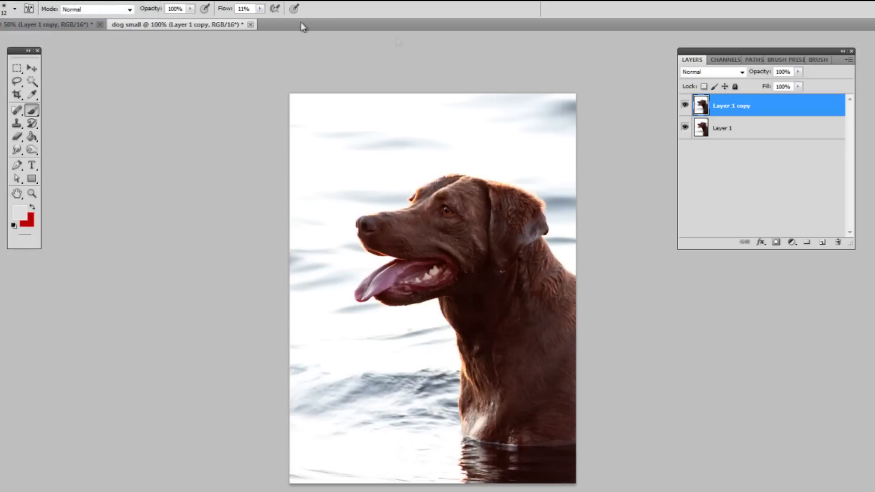
left_click(127, 1)
mouse_move(132, 213)
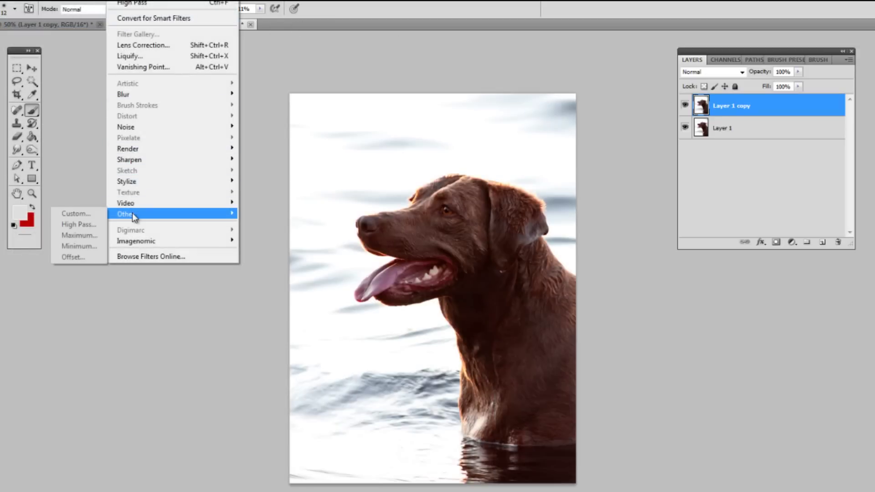
left_click(104, 224)
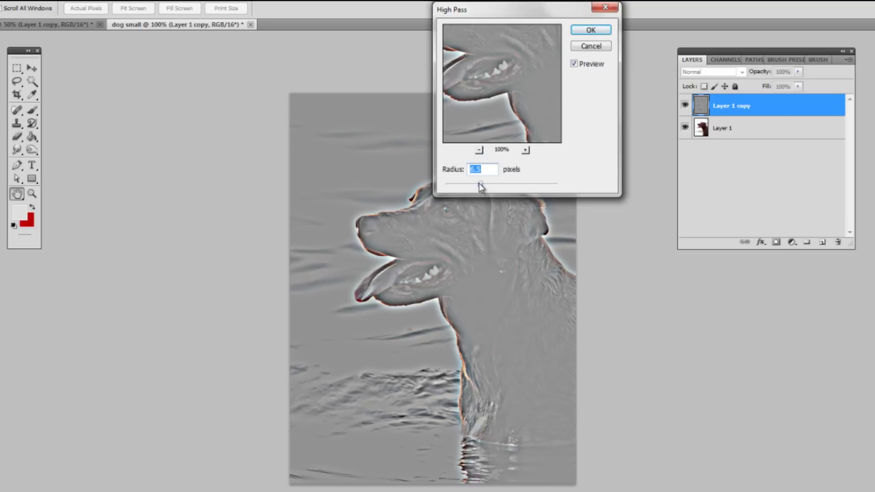
left_click_drag(481, 184, 458, 189)
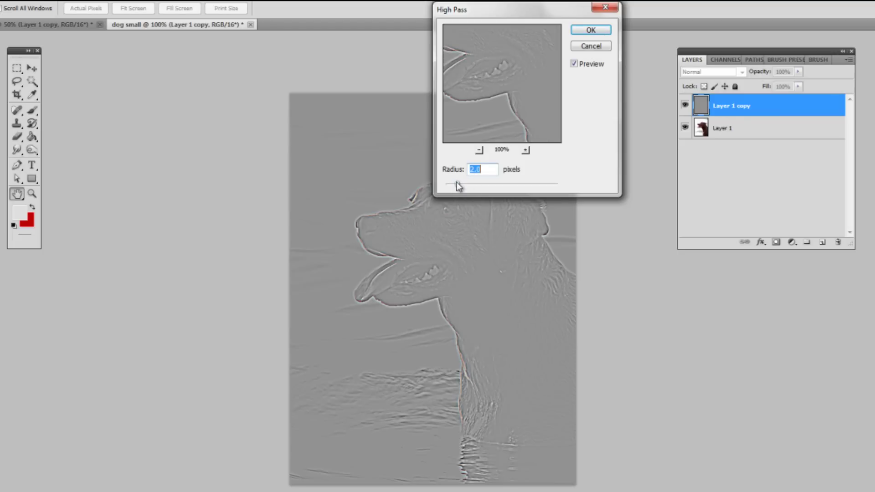
left_click_drag(457, 186, 456, 185)
left_click(591, 30)
Switch back to the large dog document, Untitled-1.
key("b")
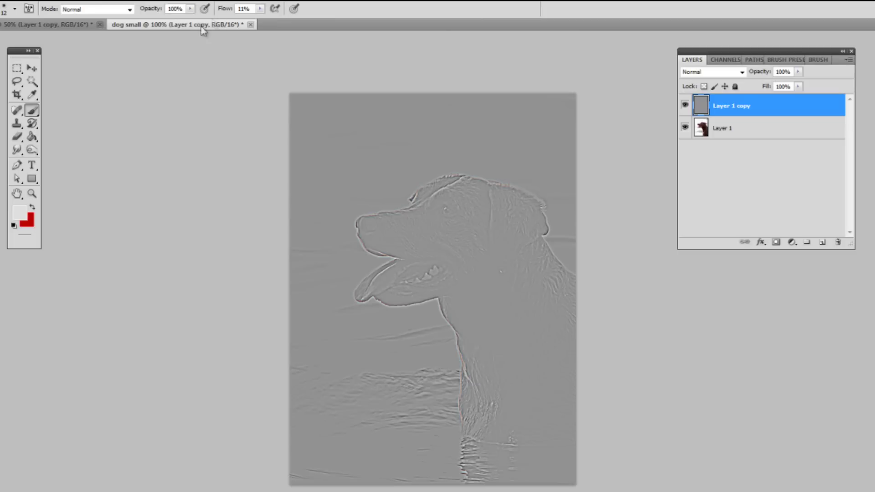
left_click(16, 23)
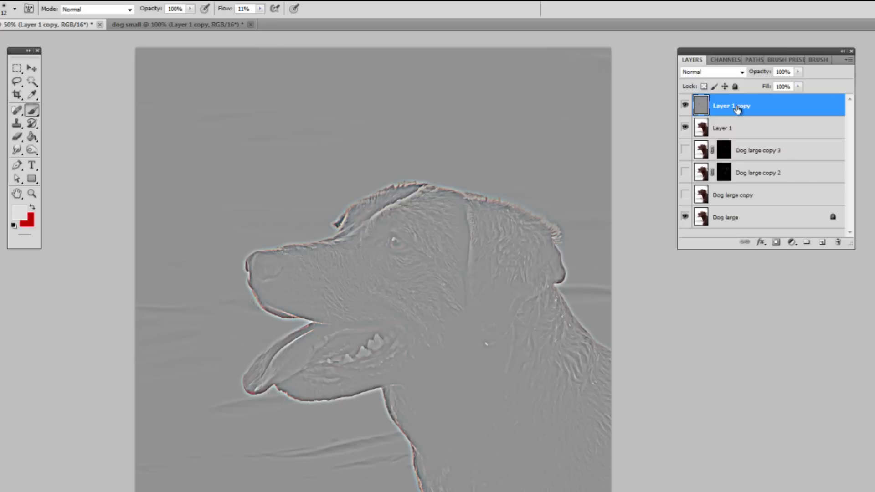
Set Layer 1 copy's blend mode to Soft Light, then change it to Hard Light.
left_click(742, 72)
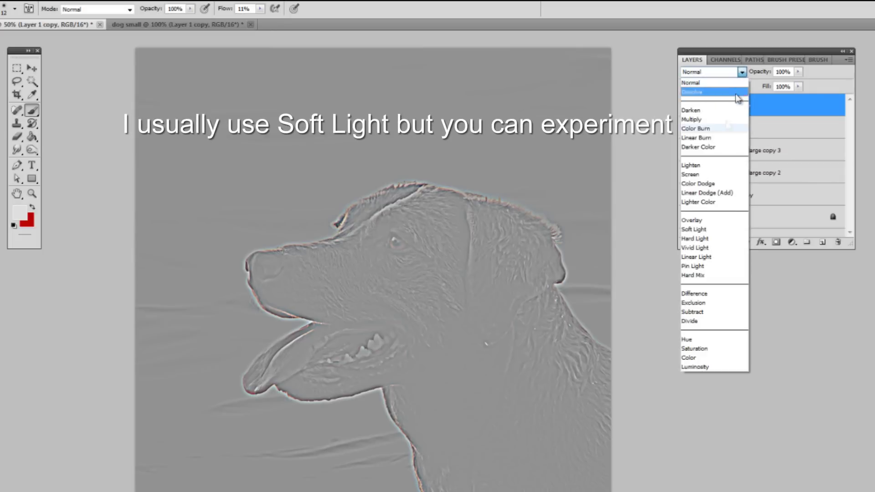
left_click(697, 229)
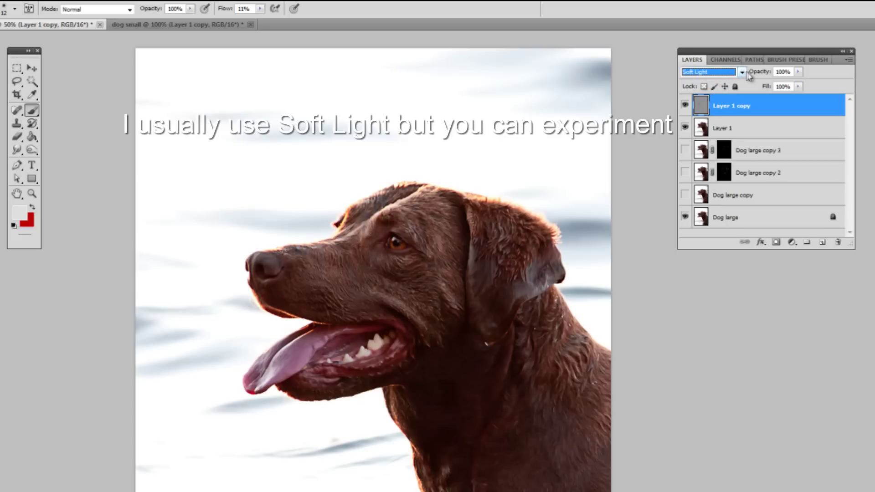
left_click(742, 72)
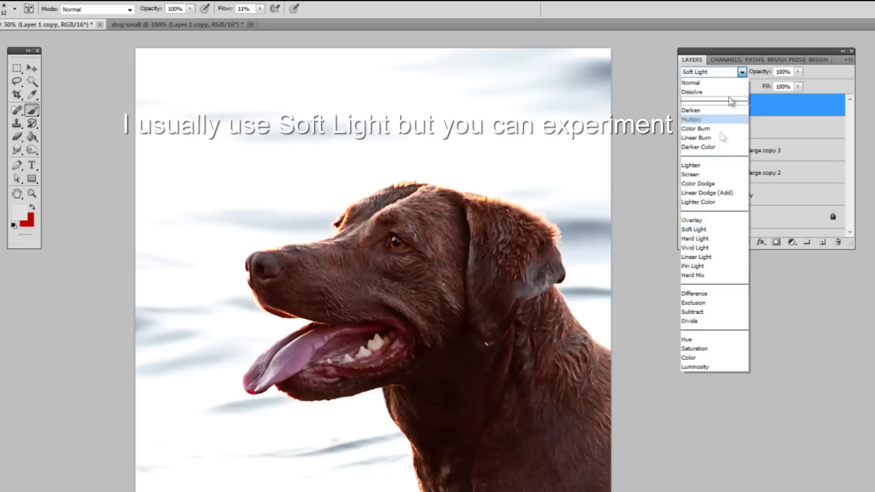
left_click(702, 239)
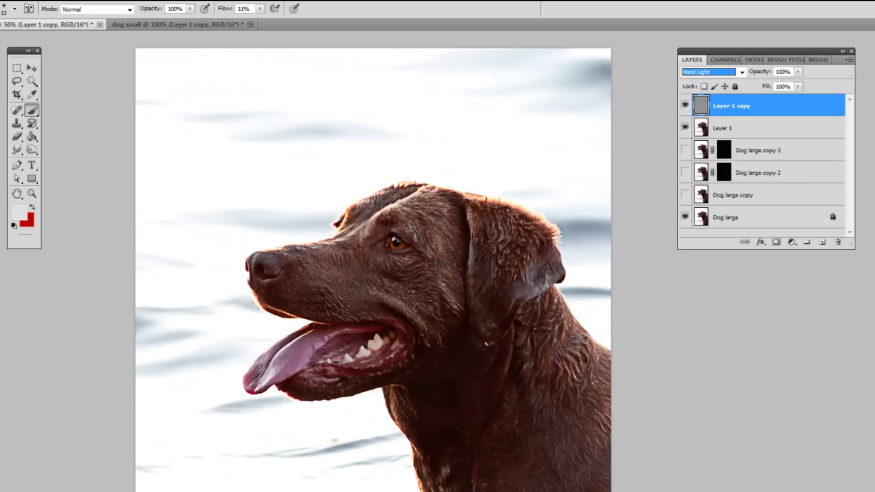
Try Vivid Light, Pin Light and Linear Light on Layer 1 copy, then settle on Soft Light.
left_click(742, 72)
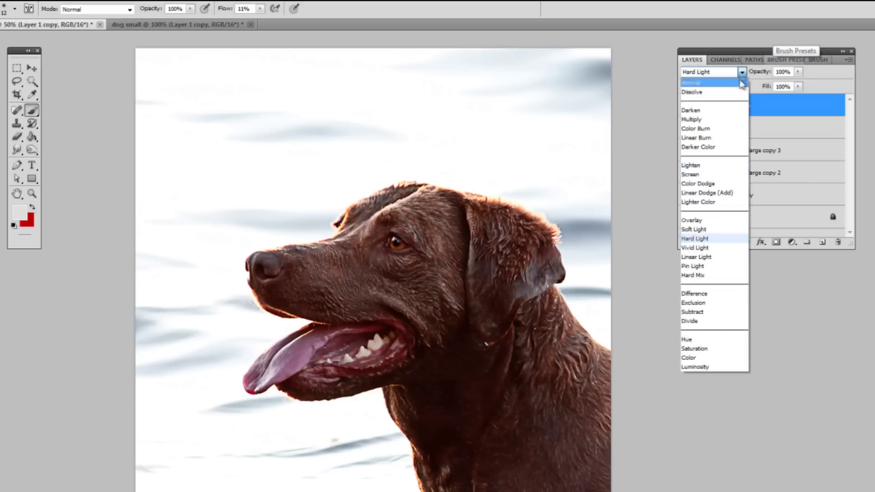
left_click(691, 248)
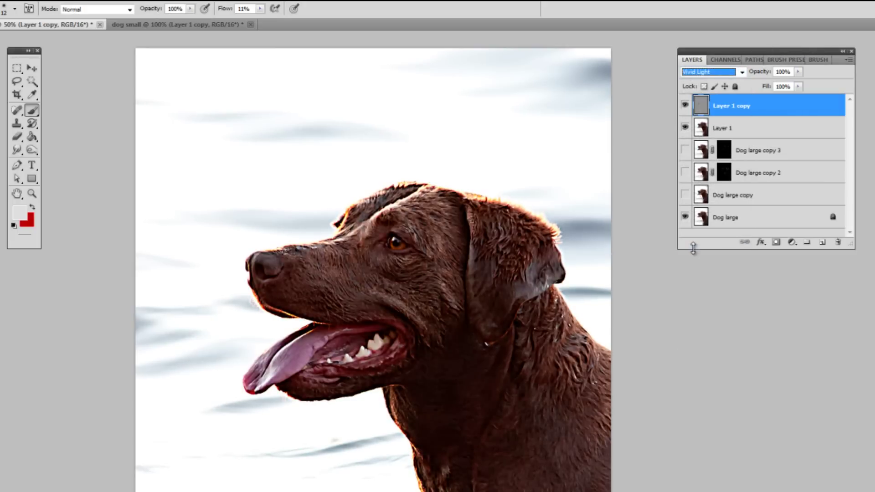
left_click(742, 73)
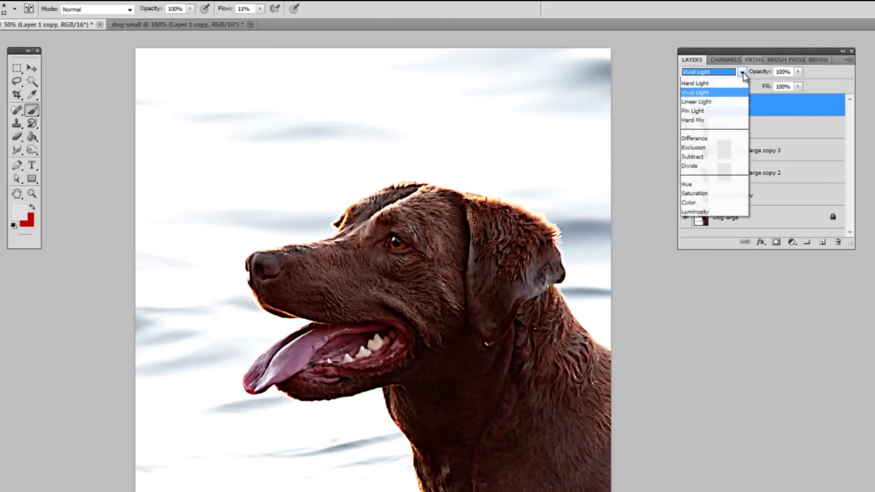
left_click(704, 266)
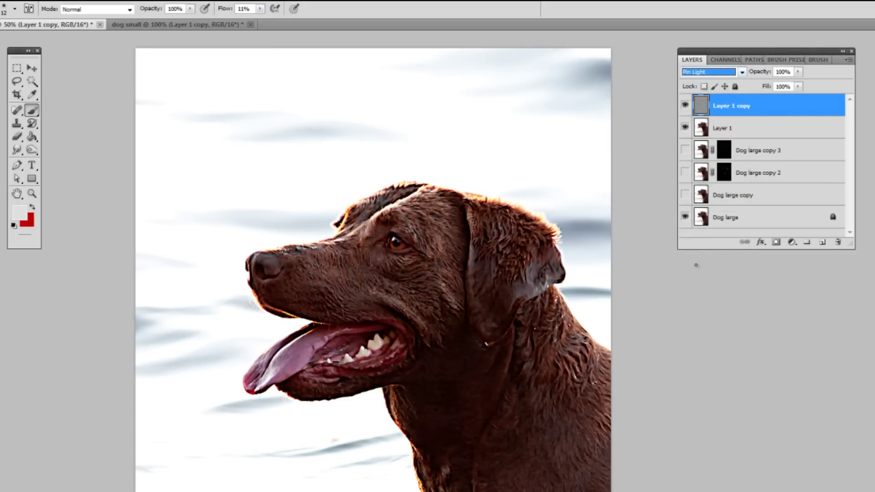
left_click(742, 72)
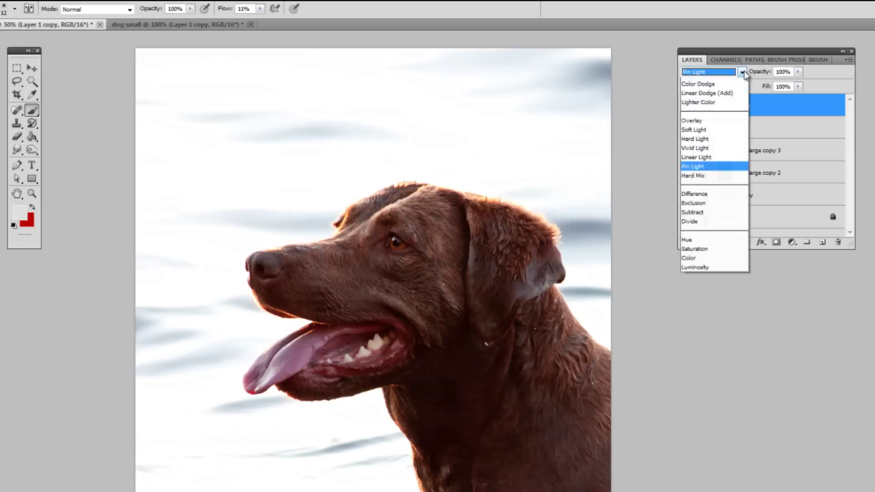
left_click(693, 257)
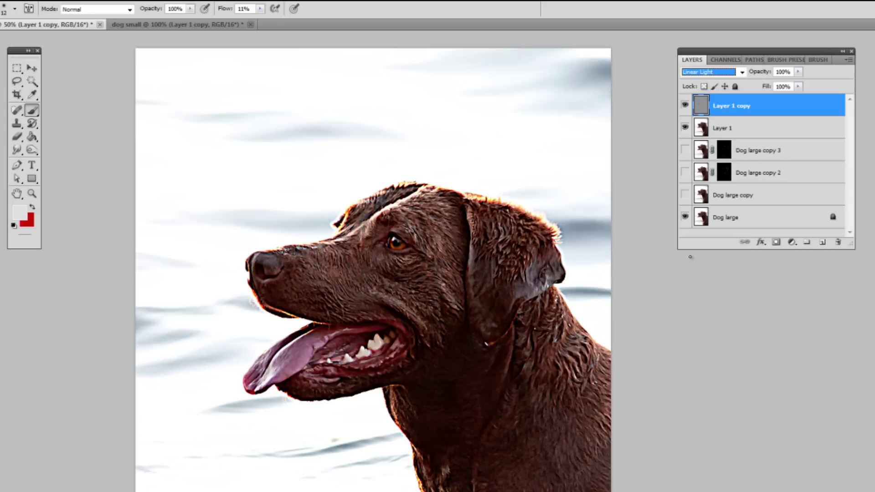
left_click(742, 72)
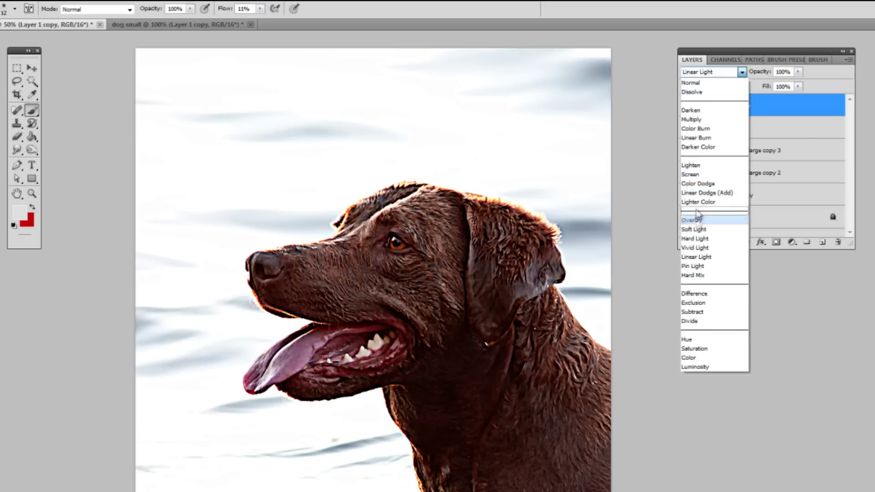
left_click(695, 230)
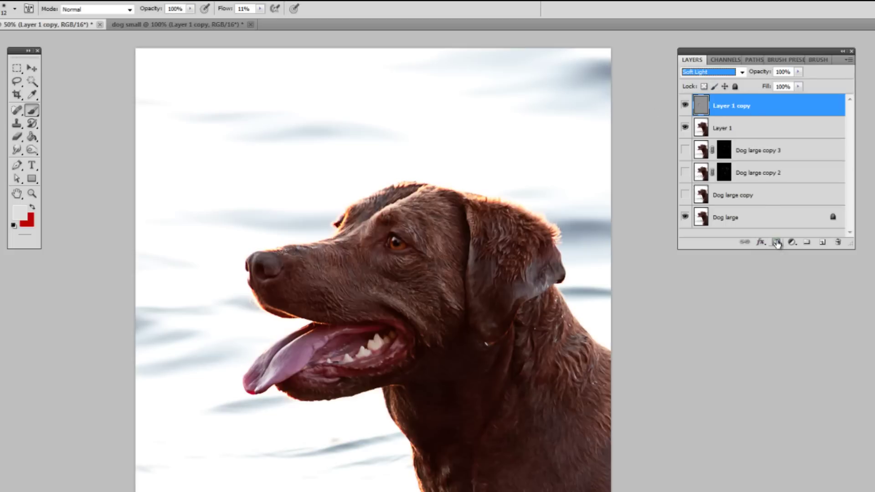
Add a black-filled layer mask to Layer 1 copy and zoom in on the dog.
left_click(776, 242)
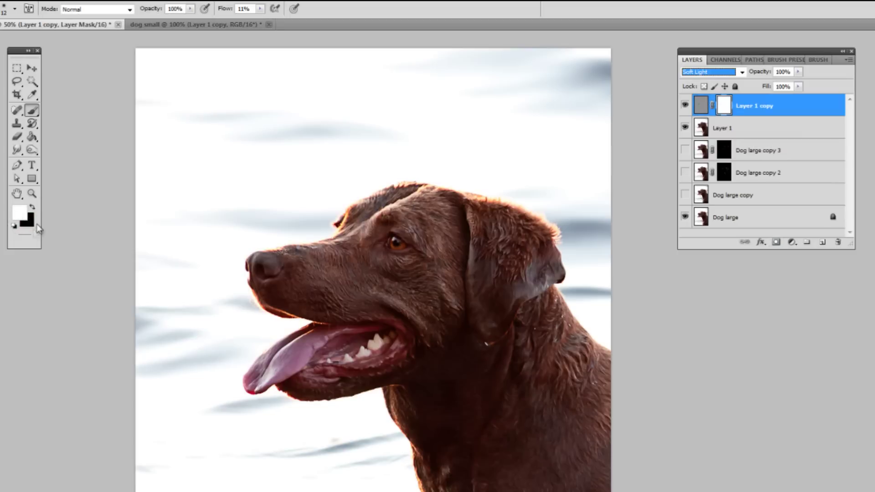
left_click(32, 209)
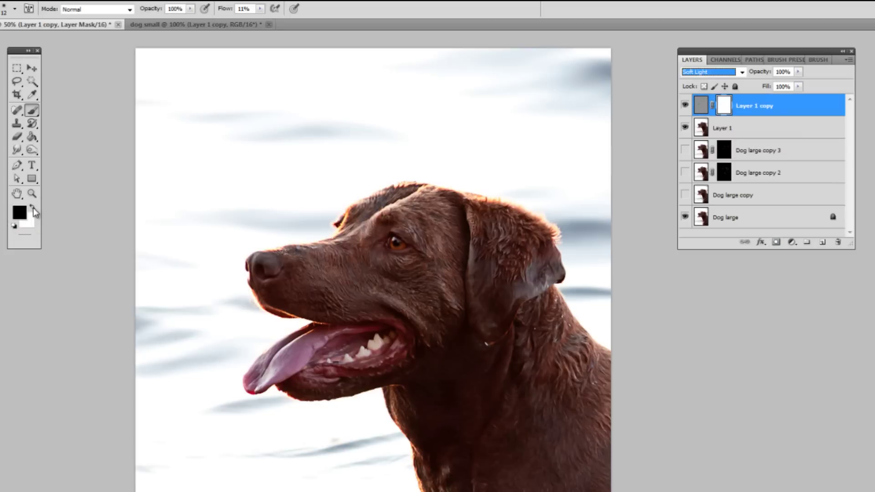
left_click(32, 137)
left_click(286, 257)
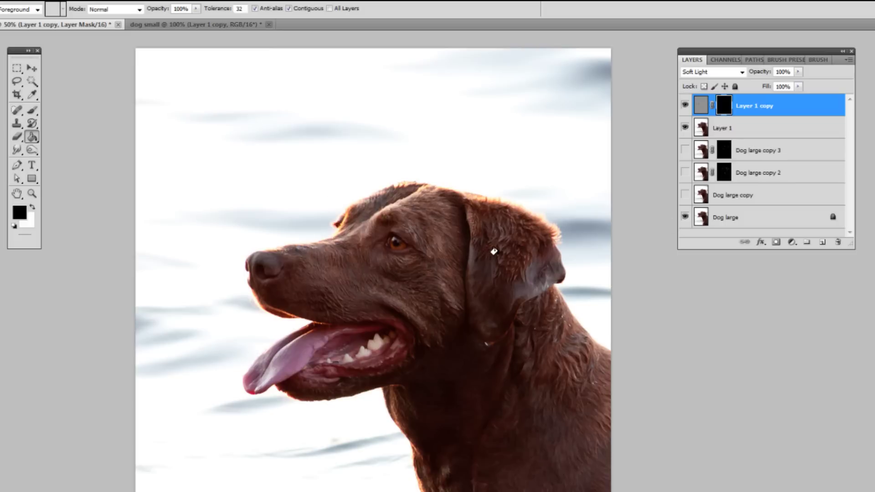
key("ctrl+plus")
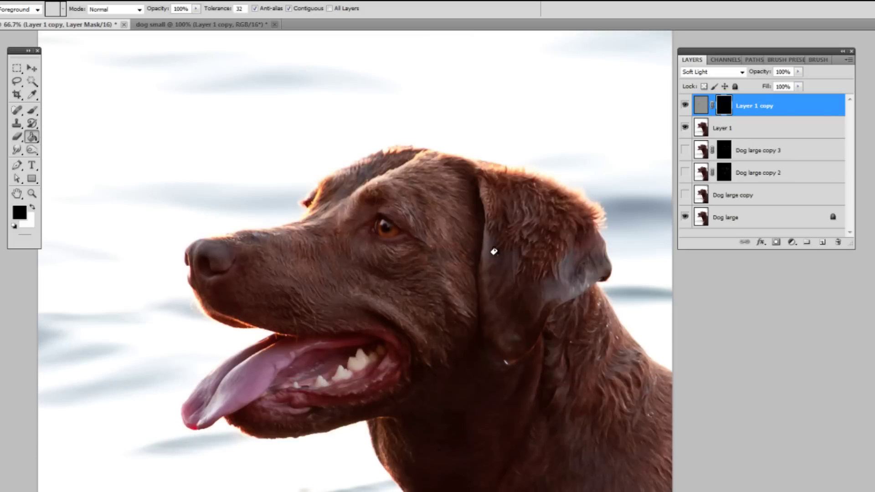
Set up the Brush tool with 100% flow, size 47, and white as the painting colour.
left_click(32, 110)
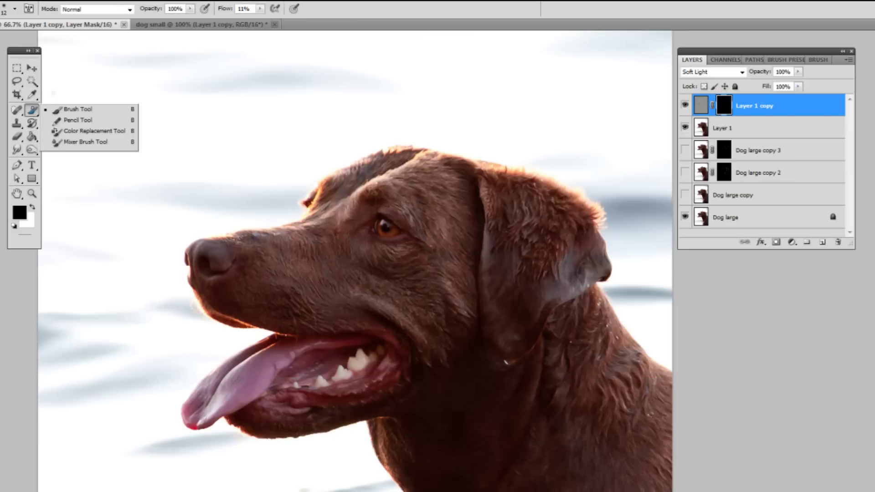
left_click(260, 8)
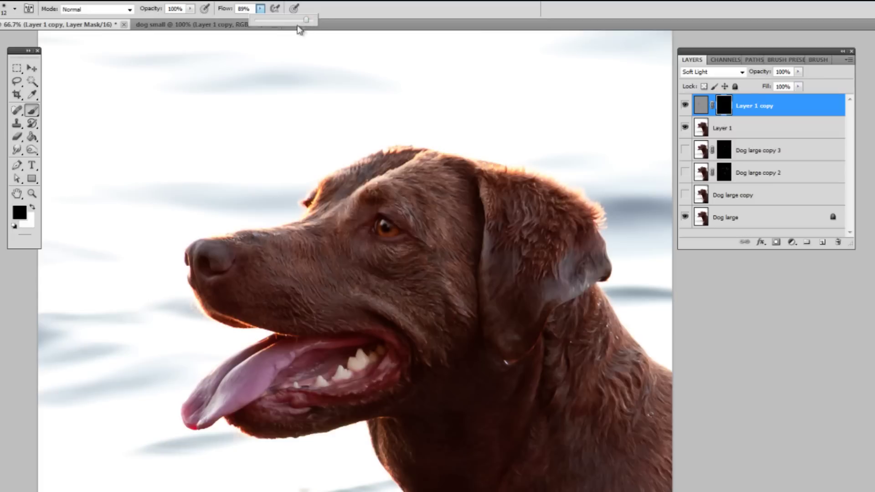
left_click_drag(299, 20, 322, 21)
left_click(15, 9)
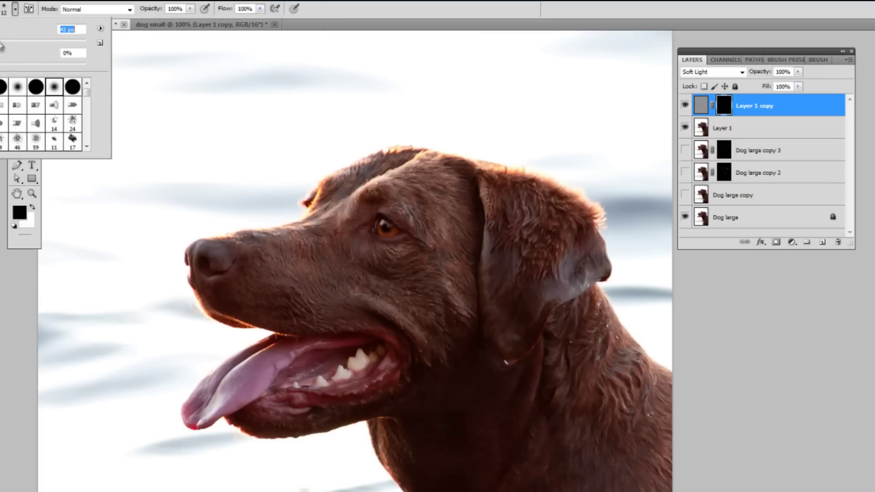
left_click(383, 228)
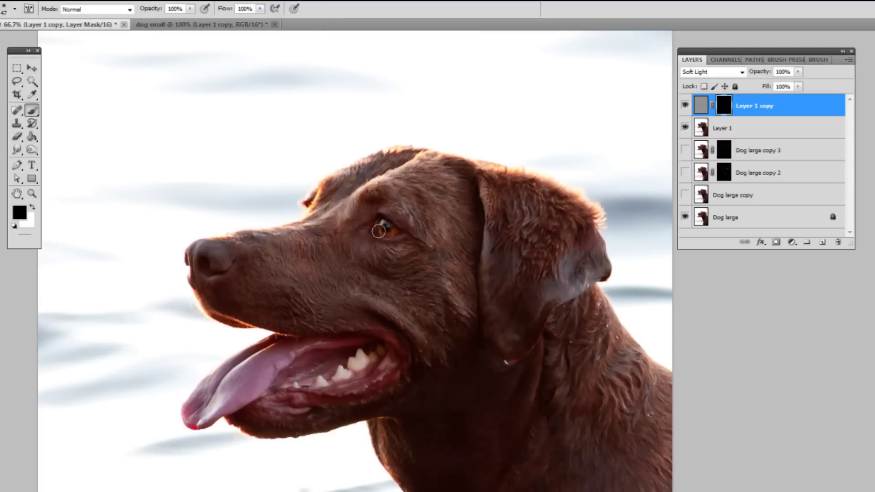
left_click(32, 206)
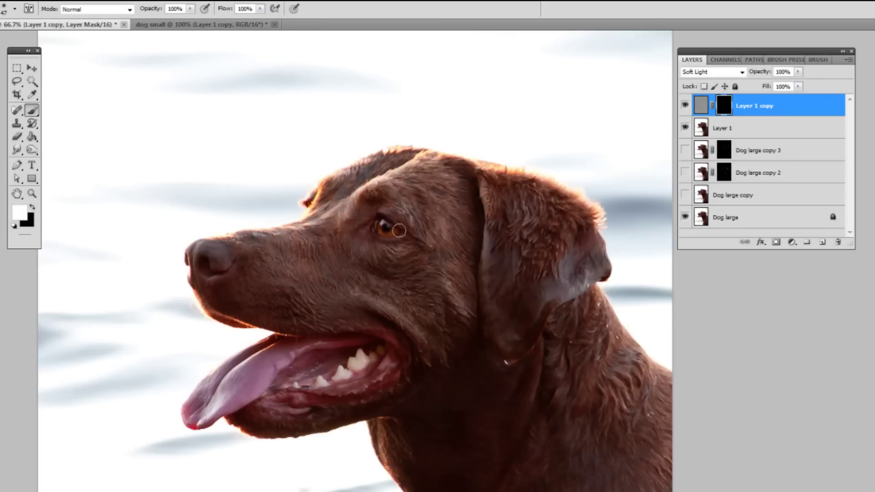
Paint white on the mask over the eye, nose, muzzle, head fur, ear and mouth.
mouse_move(398, 232)
left_mouse_down()
mouse_move(386, 218)
mouse_move(410, 223)
left_mouse_up()
mouse_move(204, 272)
left_mouse_down()
mouse_move(227, 263)
mouse_move(225, 256)
mouse_move(205, 273)
left_mouse_up()
mouse_move(313, 290)
left_mouse_down()
mouse_move(287, 251)
mouse_move(303, 234)
mouse_move(395, 273)
mouse_move(430, 301)
left_mouse_up()
mouse_move(366, 159)
left_mouse_down()
mouse_move(402, 164)
mouse_move(396, 155)
mouse_move(406, 155)
left_mouse_up()
mouse_move(361, 179)
left_mouse_down()
mouse_move(425, 125)
mouse_move(426, 155)
mouse_move(500, 131)
mouse_move(421, 159)
mouse_move(371, 150)
left_mouse_up()
mouse_move(522, 219)
left_mouse_down()
mouse_move(514, 248)
mouse_move(521, 285)
mouse_move(523, 246)
mouse_move(532, 271)
left_mouse_up()
mouse_move(397, 370)
left_mouse_down()
mouse_move(270, 417)
mouse_move(382, 395)
mouse_move(269, 352)
left_mouse_up()
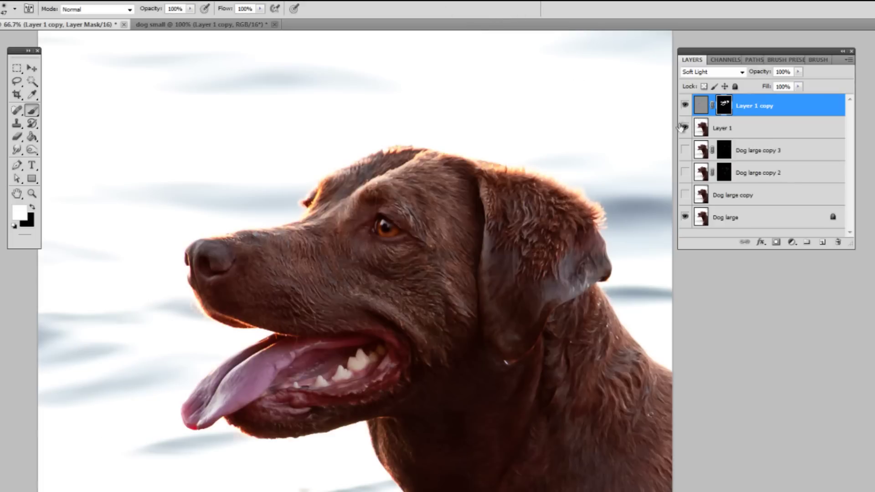
Merge Layer 1 copy down into Layer 1 from the layer's context menu.
right_click(753, 102)
left_click(743, 108)
right_click(743, 108)
left_click(766, 348)
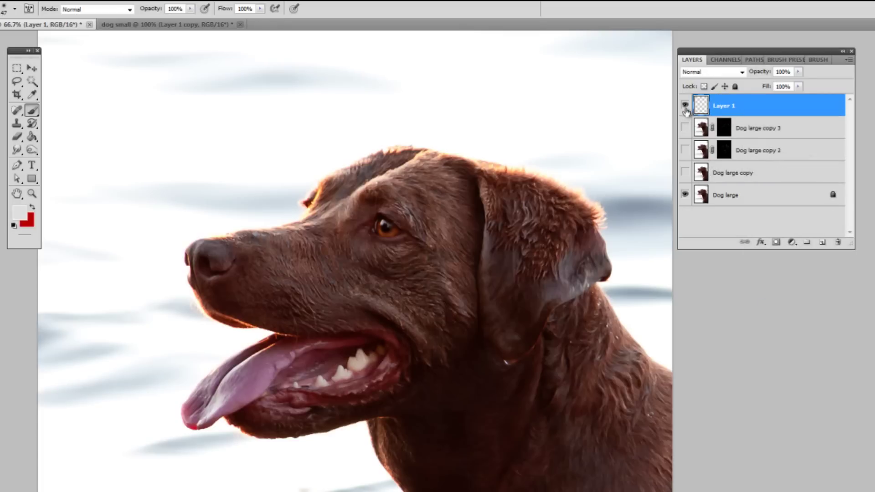
Toggle Layer 1's visibility off and on twice to compare the sharpened portrait.
left_click(685, 105)
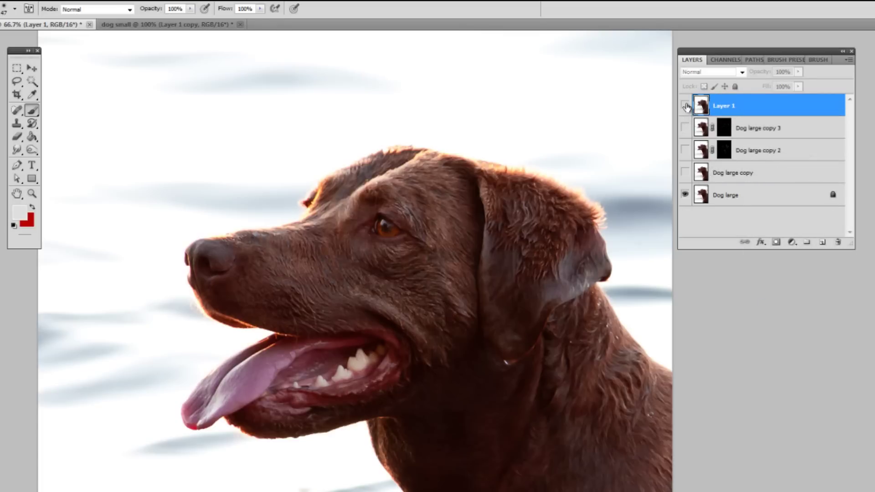
left_click(686, 105)
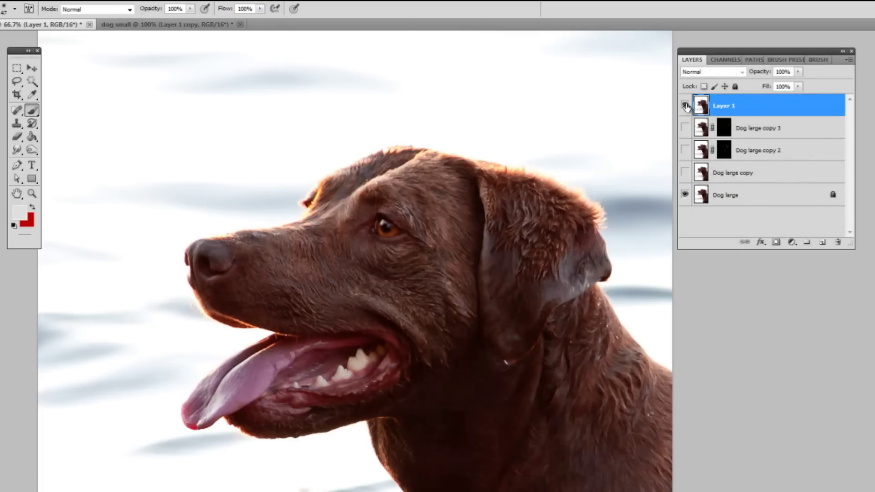
left_click(685, 105)
left_click(685, 106)
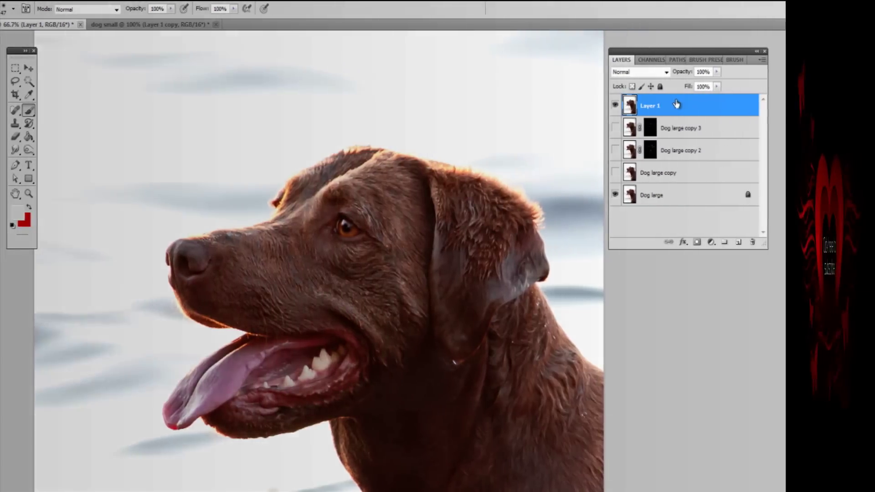